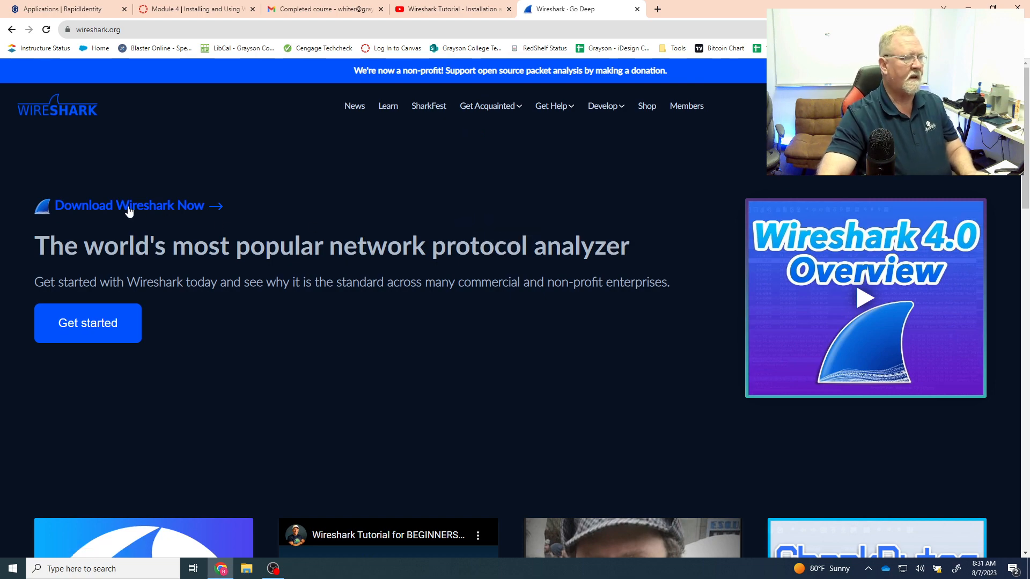
# Step: Go to the Download Wireshark section and launch the Windows Intel Installer for stable release 4.0.7
pyautogui.scroll(-8, 129, 211)
pyautogui.scroll(-10, 129, 211)
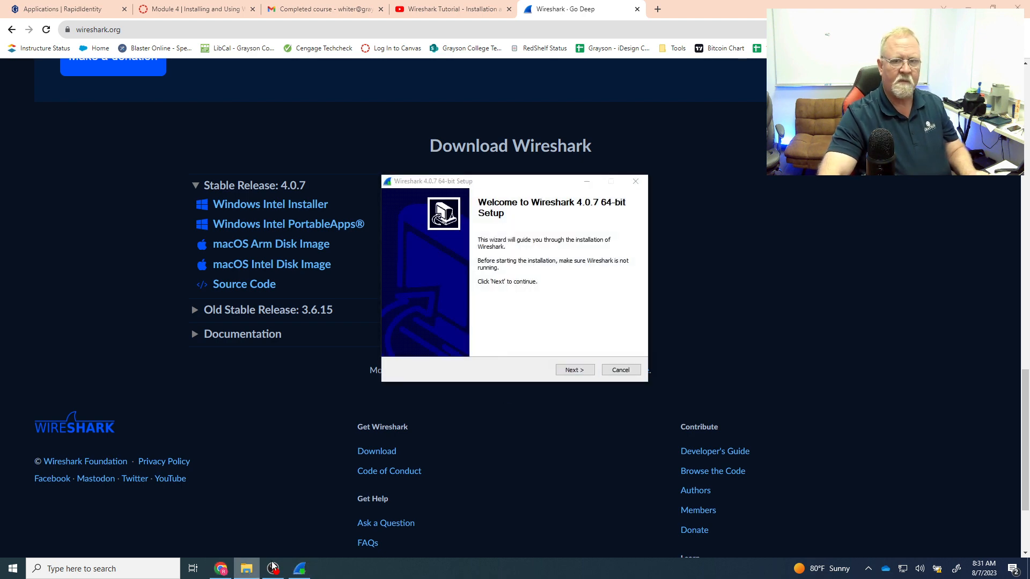
# Step: Check the Downloads folder for the Wireshark installer file, then close the folder window
pyautogui.click(246, 569)
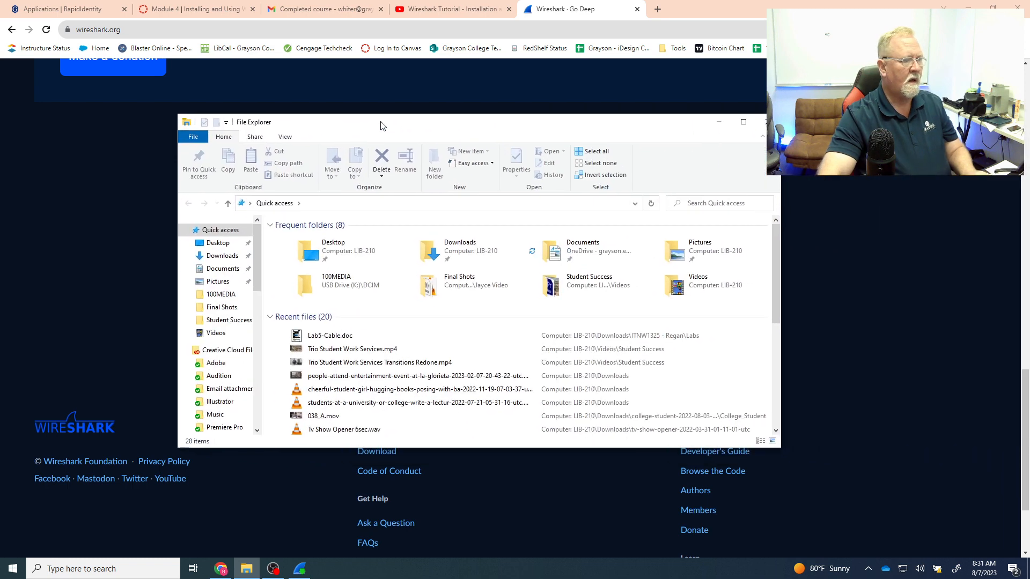
pyautogui.click(217, 261)
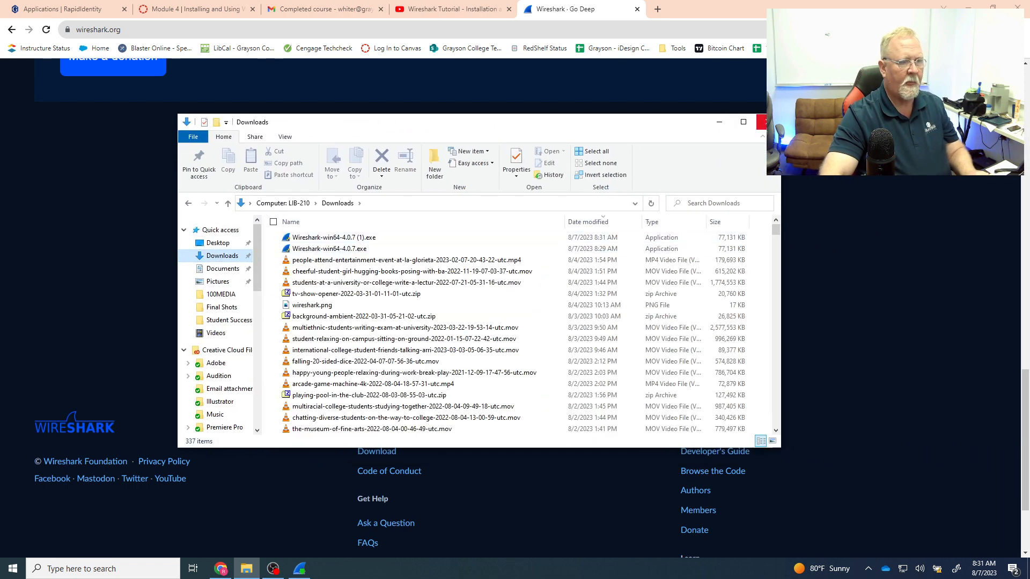
pyautogui.click(765, 122)
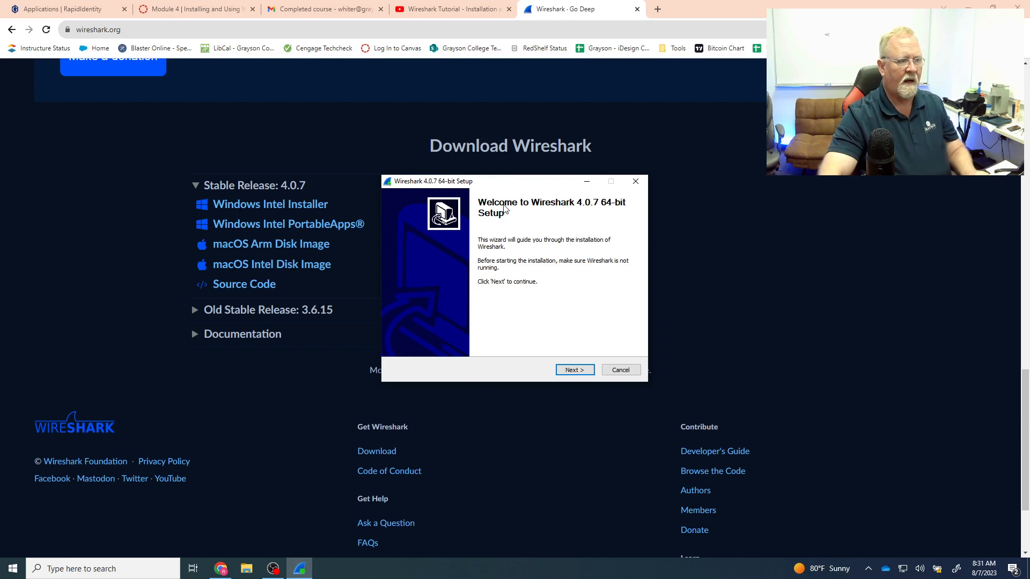
# Step: Acknowledge the Wireshark licence in the setup wizard and accept the default component selection
pyautogui.click(573, 375)
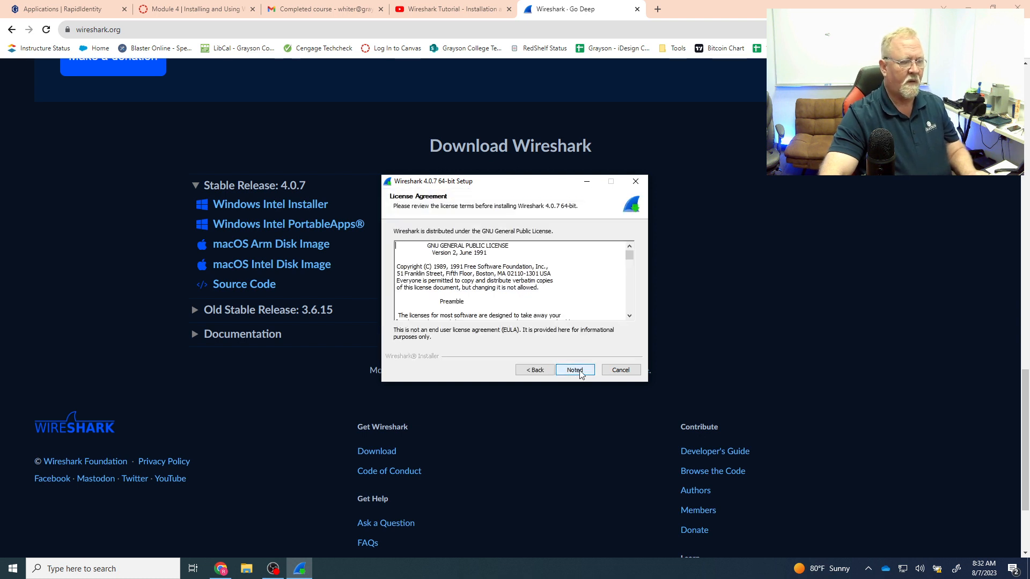
pyautogui.click(578, 373)
pyautogui.click(577, 374)
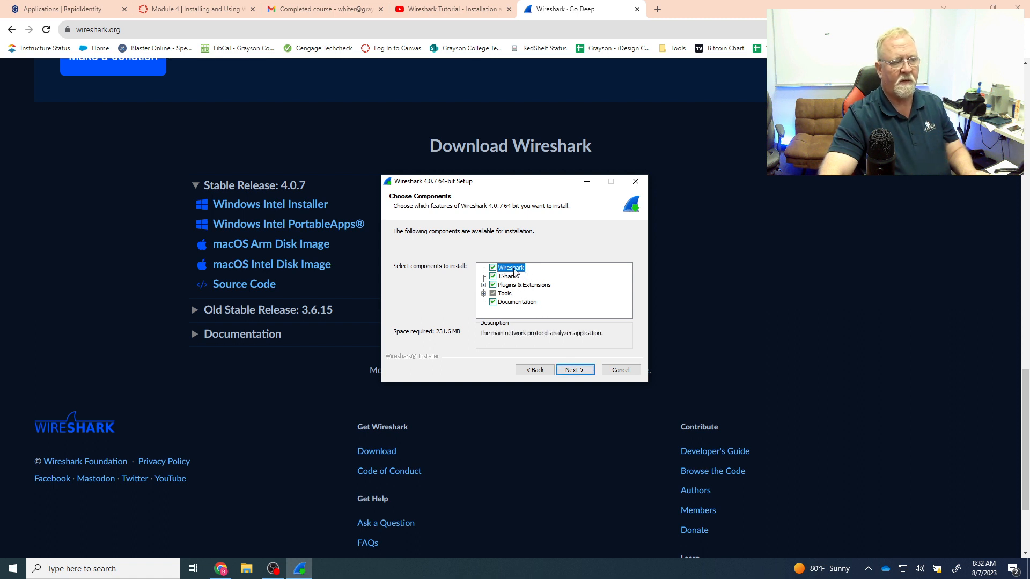
pyautogui.moveTo(510, 278)
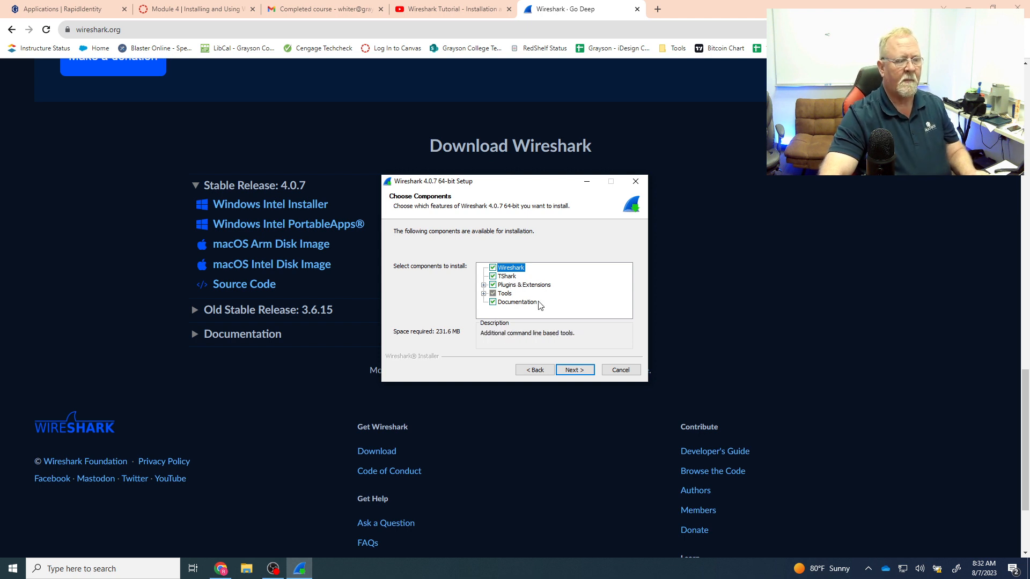
pyautogui.click(577, 372)
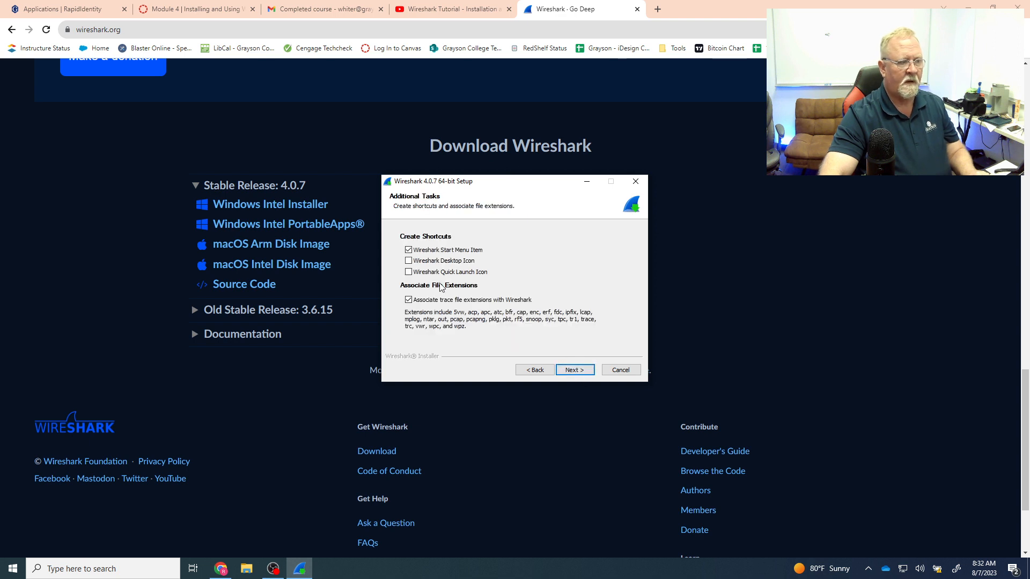
# Step: Enable the Wireshark Desktop Icon shortcut and accept C:\Program Files\Wireshark as the destination folder
pyautogui.click(408, 261)
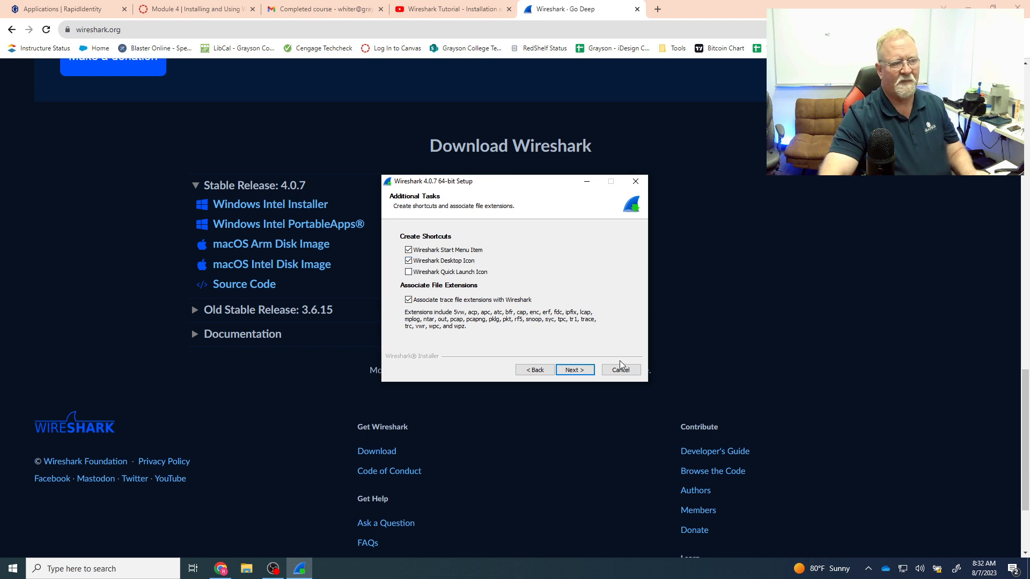
pyautogui.click(572, 373)
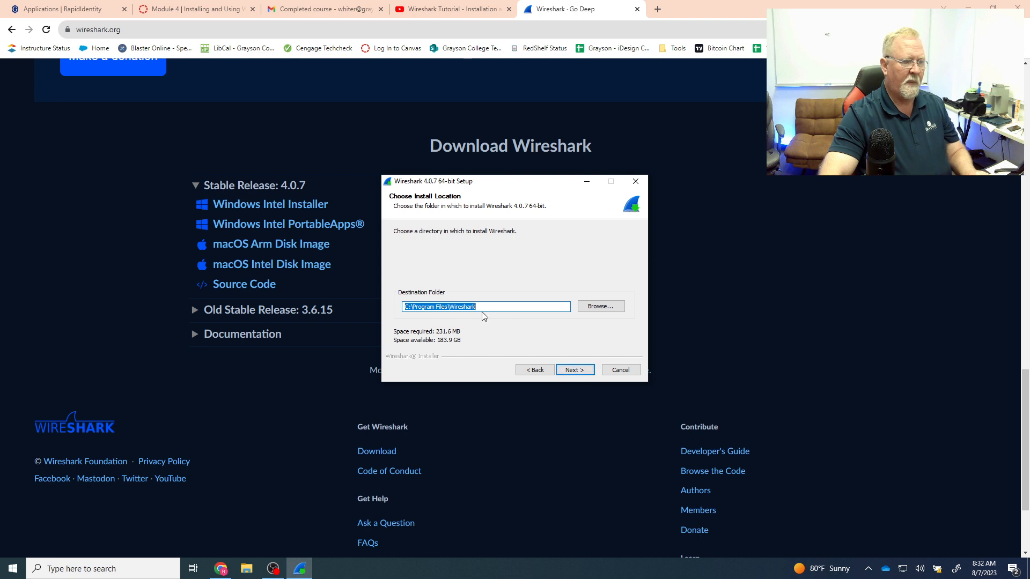
pyautogui.click(575, 371)
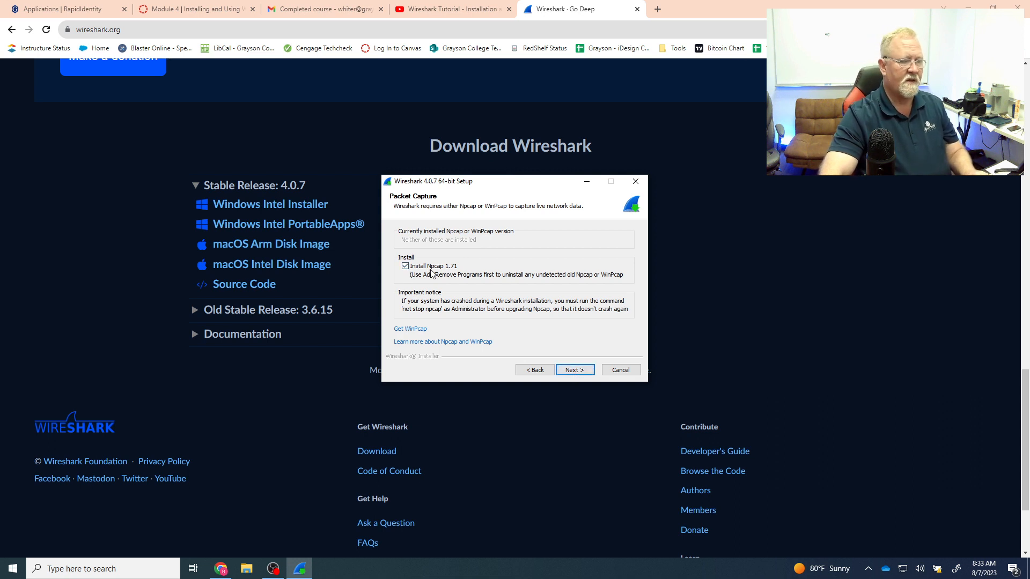
# Step: Keep Npcap 1.71 selected, leave USBPcap 1.5.4.0 out, and start the Wireshark installation
pyautogui.click(575, 371)
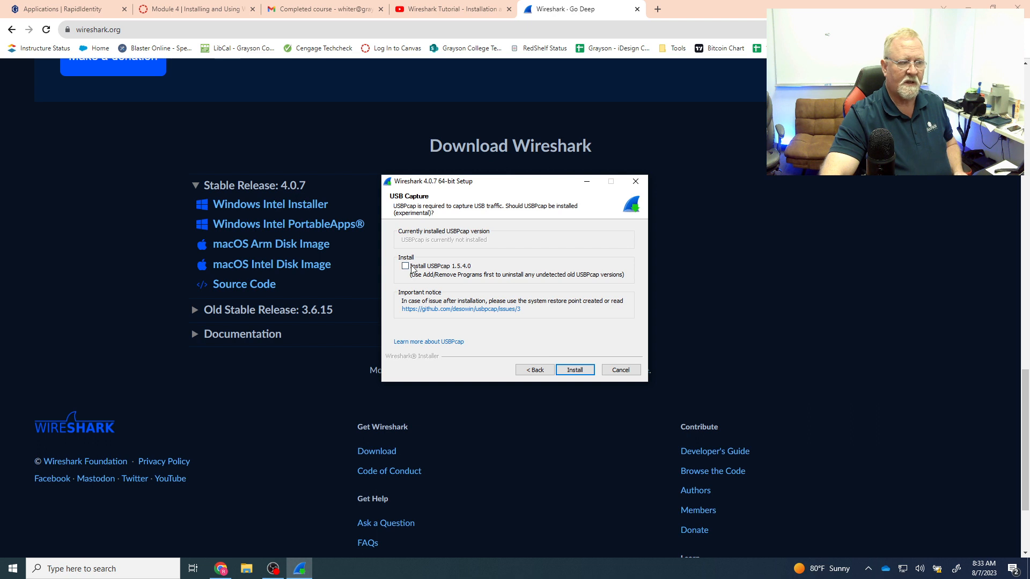
pyautogui.click(575, 371)
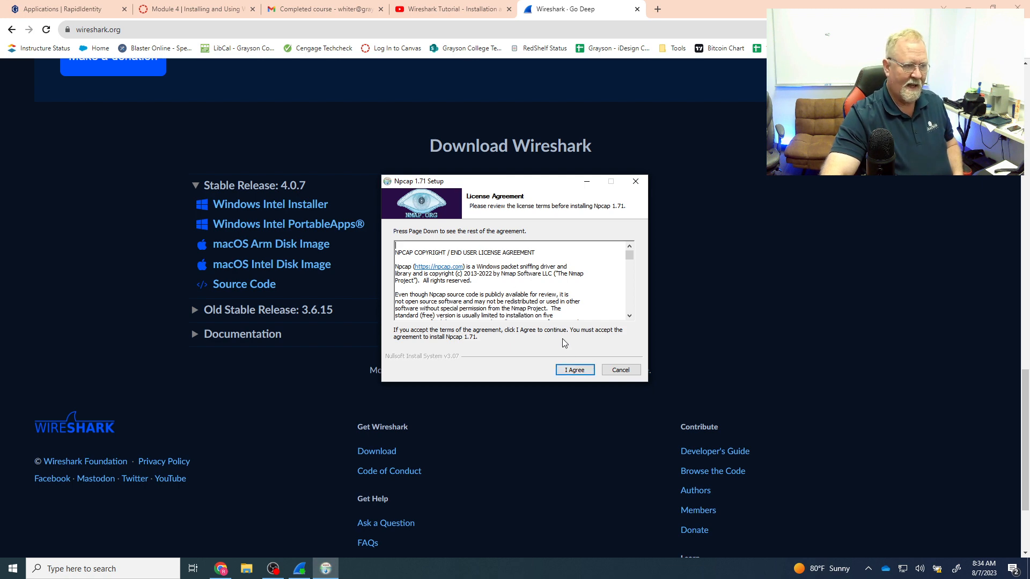
# Step: Accept the Npcap 1.71 licence and complete its installation with all three optional settings left unchecked
pyautogui.moveTo(630, 259); pyautogui.dragTo(632, 315)
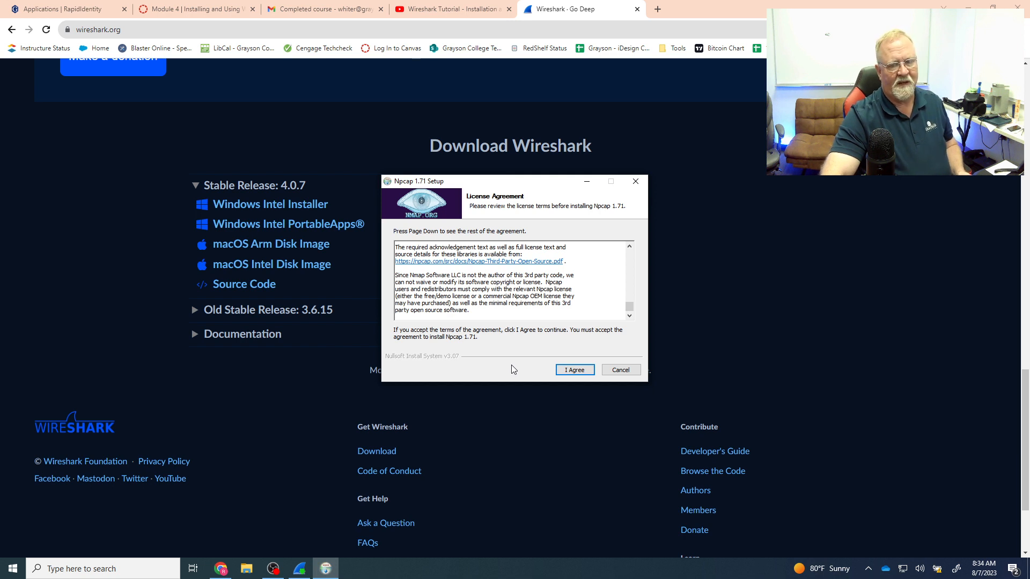
pyautogui.click(577, 373)
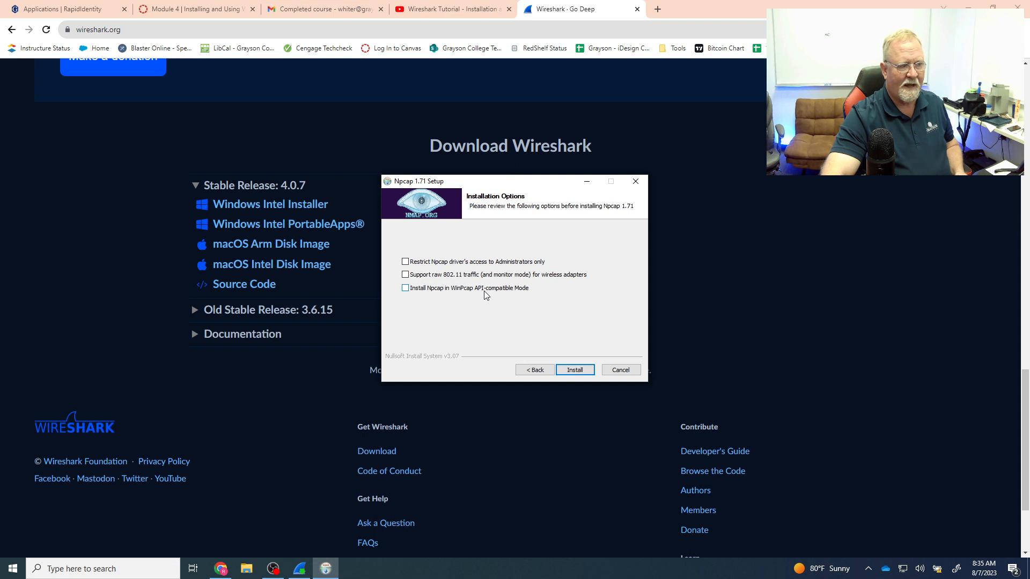
pyautogui.click(579, 370)
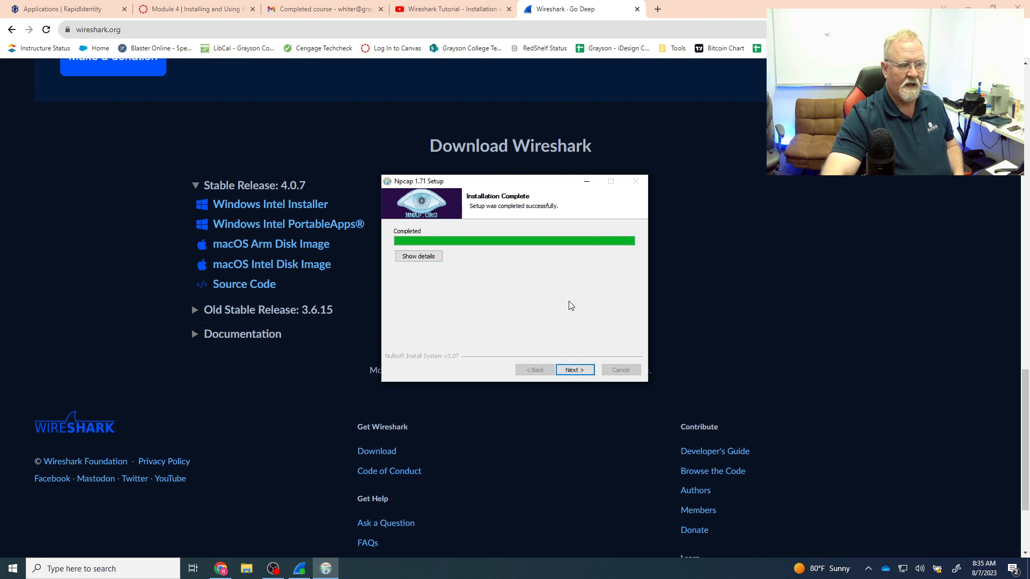
pyautogui.click(574, 370)
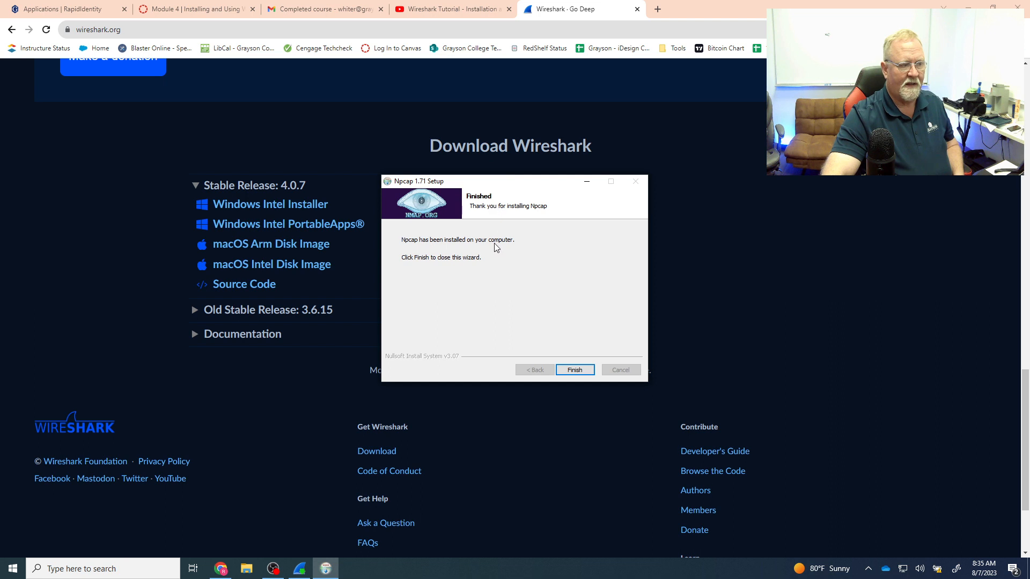
pyautogui.click(584, 370)
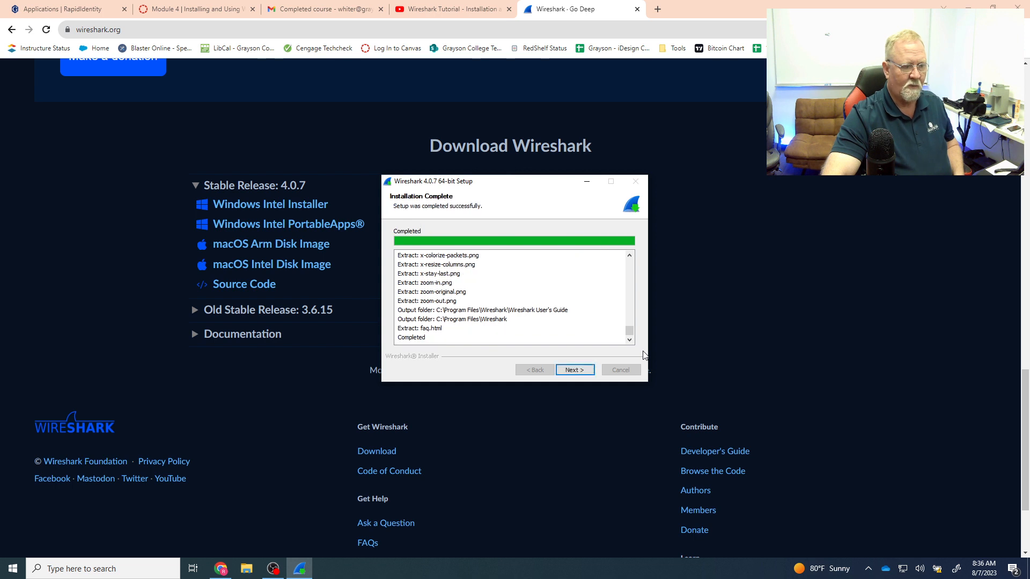
# Step: Complete the Wireshark setup with the option to reboot manually
pyautogui.click(574, 370)
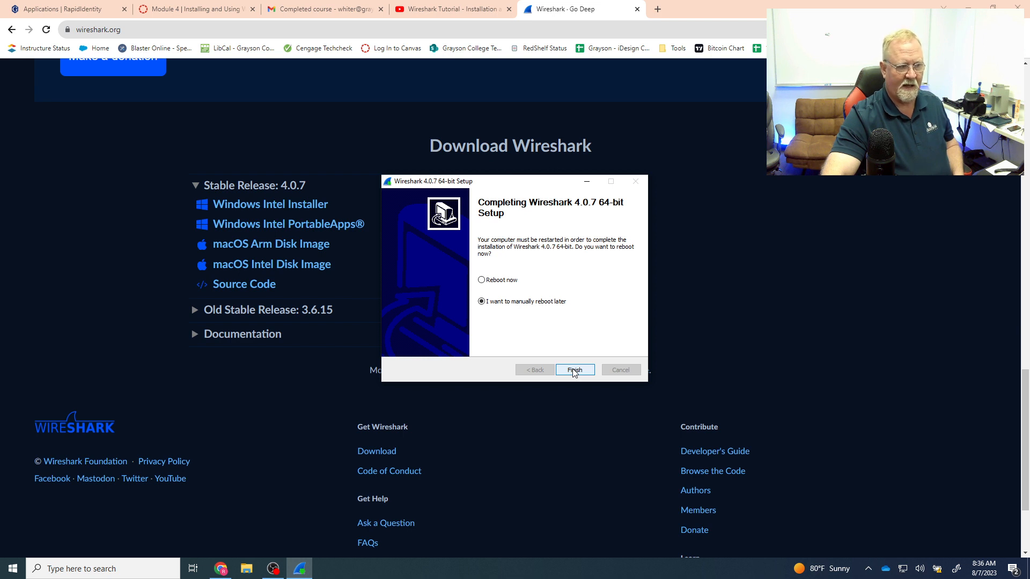
pyautogui.click(574, 372)
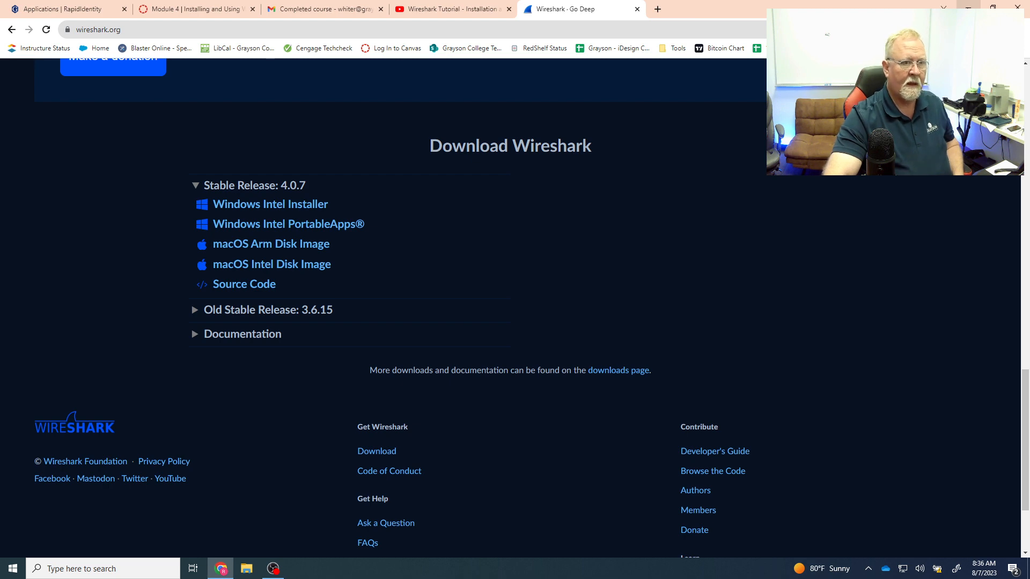
# Step: Launch Wireshark from the desktop and start a live capture on the Ethernet 20 interface
pyautogui.click(967, 8)
pyautogui.doubleClick(102, 127)
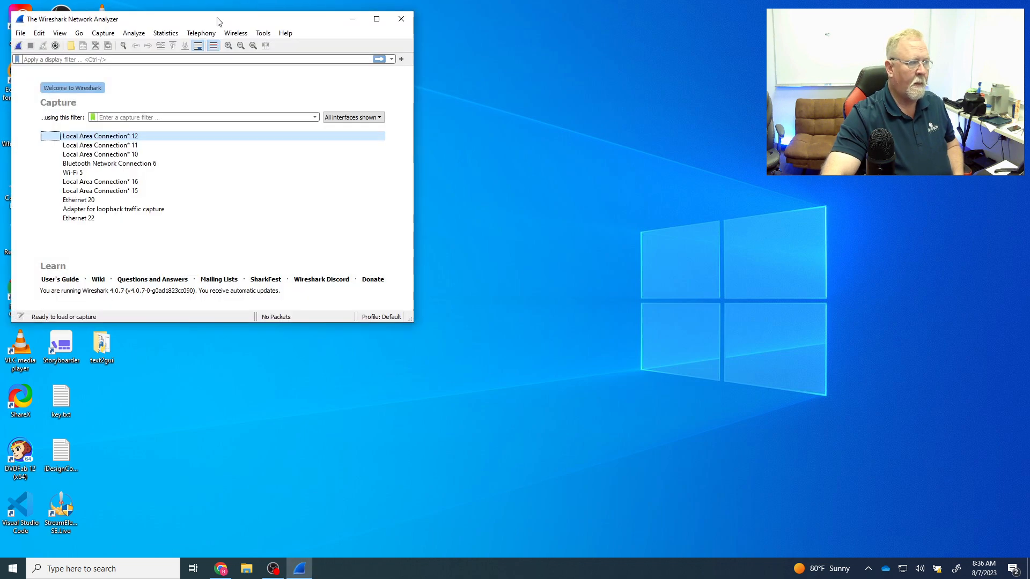
pyautogui.moveTo(217, 19); pyautogui.dragTo(537, 95)
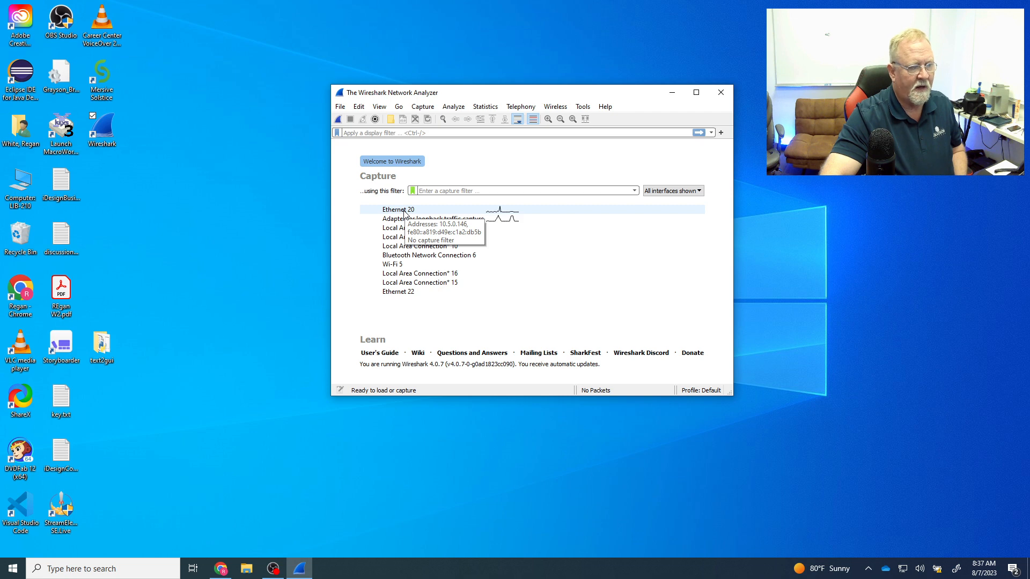
pyautogui.doubleClick(501, 213)
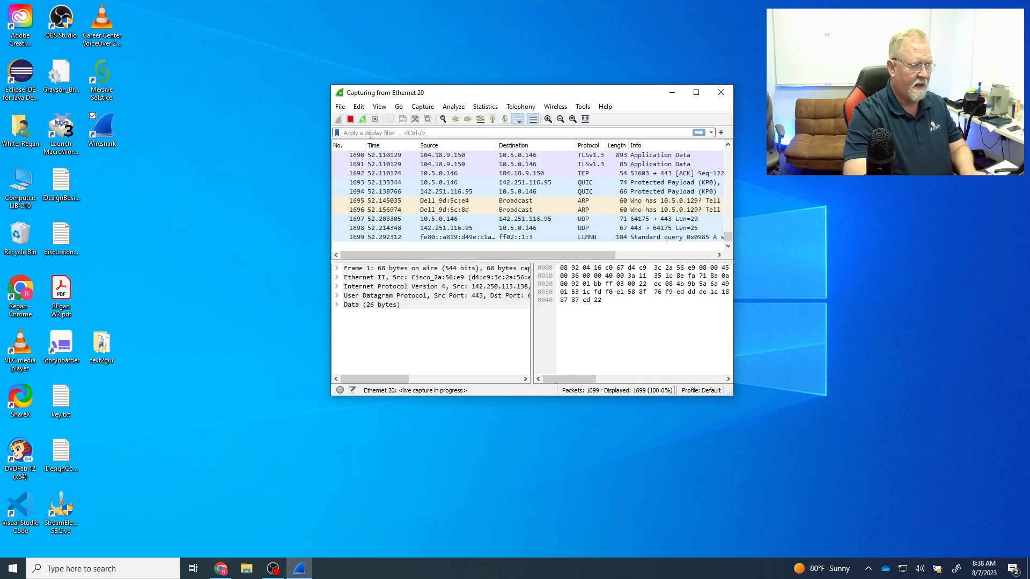
pyautogui.write('HTT')
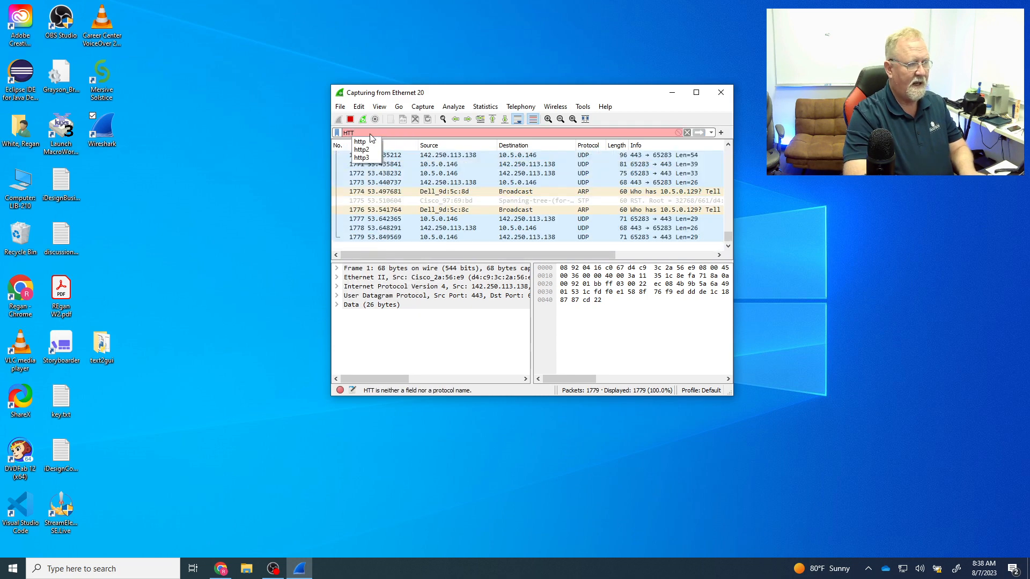
pyautogui.write('P')
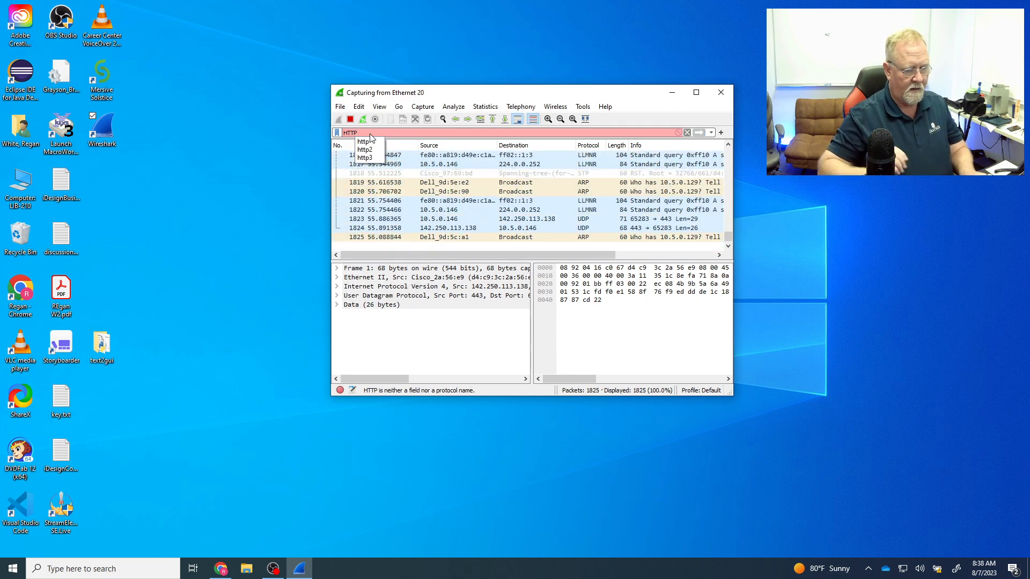
pyautogui.press('BackSpace')
pyautogui.press('BackSpace')
pyautogui.press('BackSpace')
pyautogui.press('BackSpace')
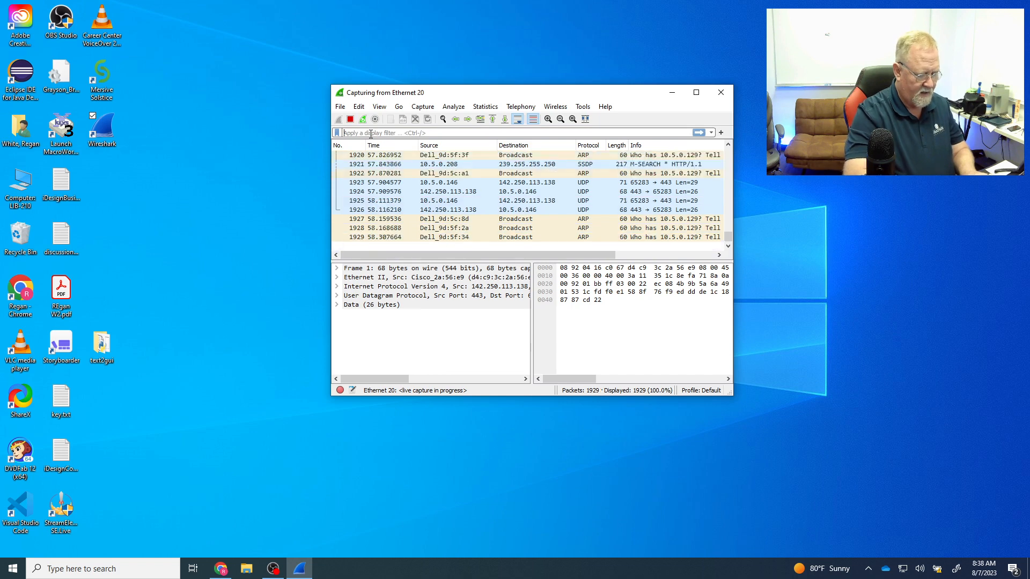
# Step: Apply the display filter http to the captured packets
pyautogui.write('http')
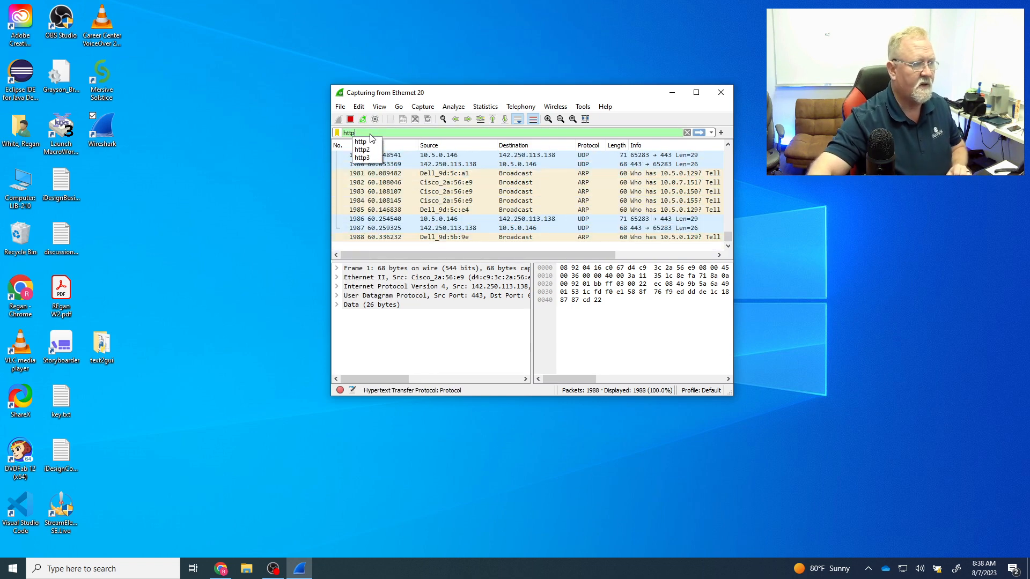
pyautogui.click(358, 142)
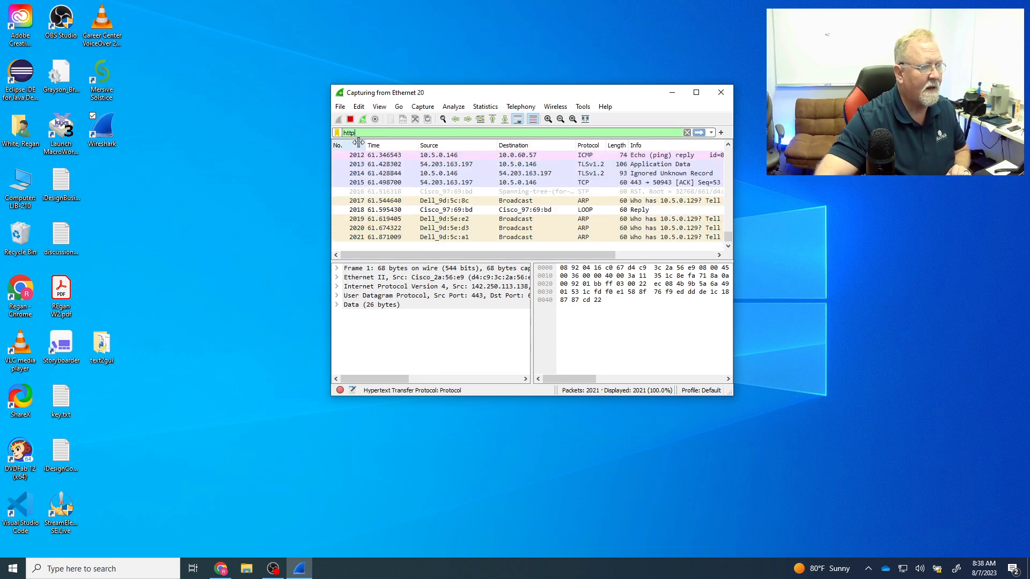
pyautogui.press('Return')
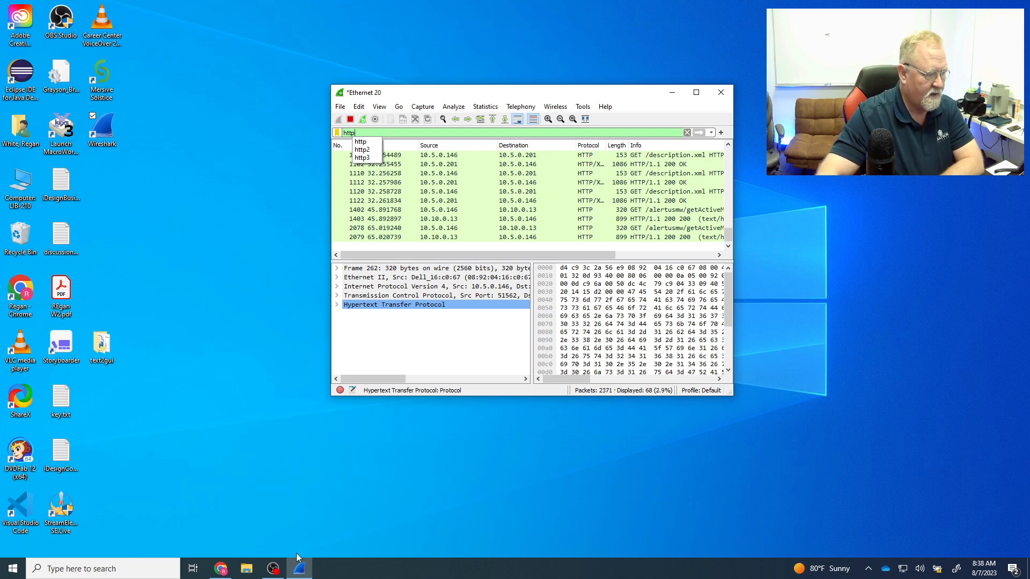
# Step: Switch to Chrome, detach the YouTube tutorial tab into its own window, and move the wireshark.org window away from the capture window
pyautogui.click(221, 568)
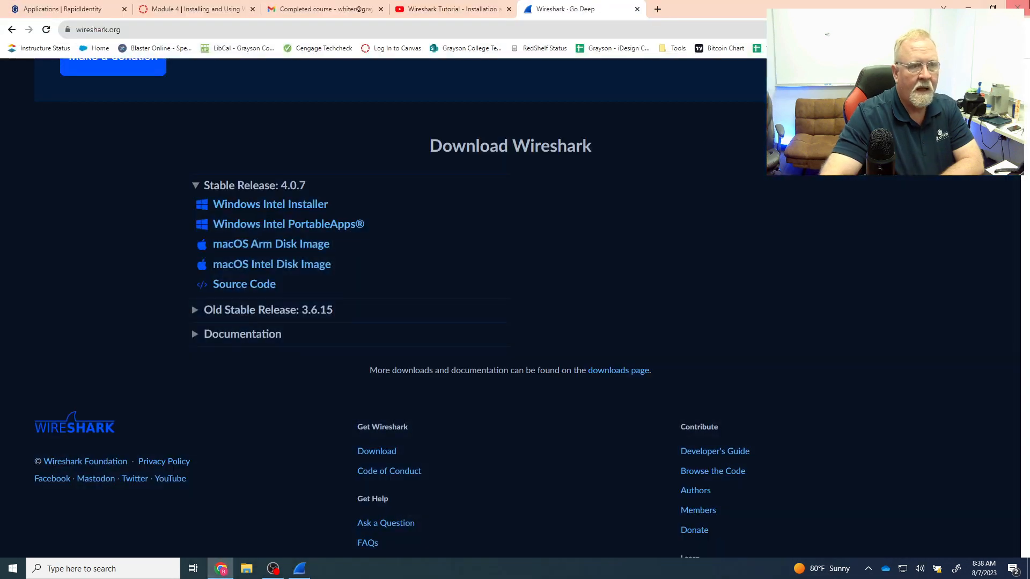
pyautogui.click(993, 5)
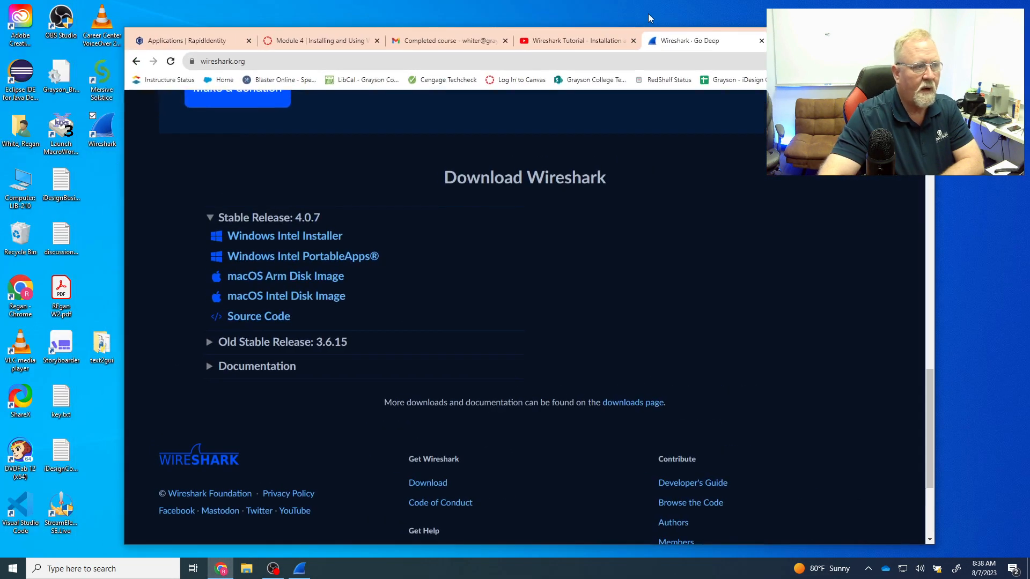
pyautogui.moveTo(591, 40); pyautogui.dragTo(557, 137)
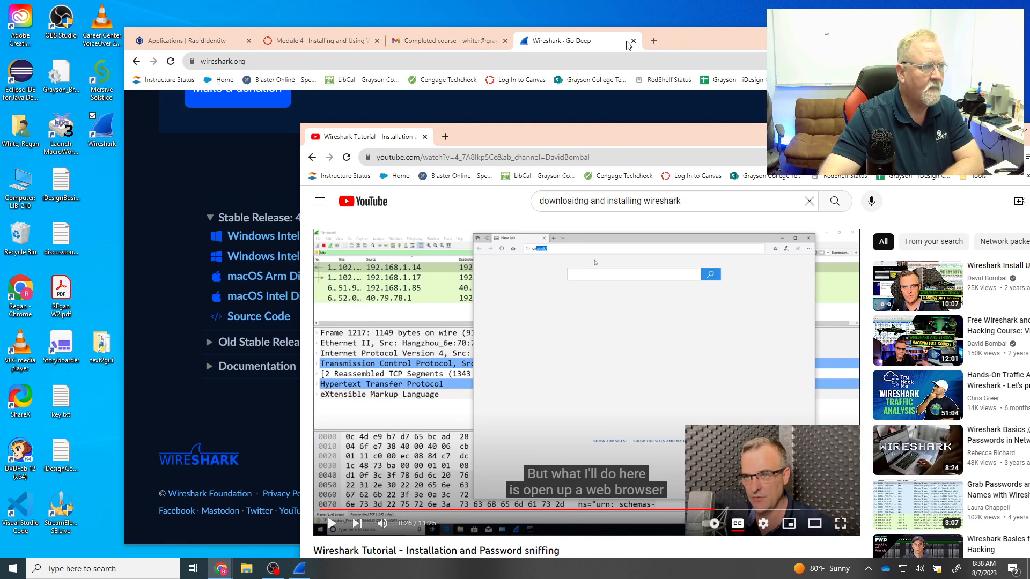
pyautogui.moveTo(934, 137); pyautogui.dragTo(789, 134)
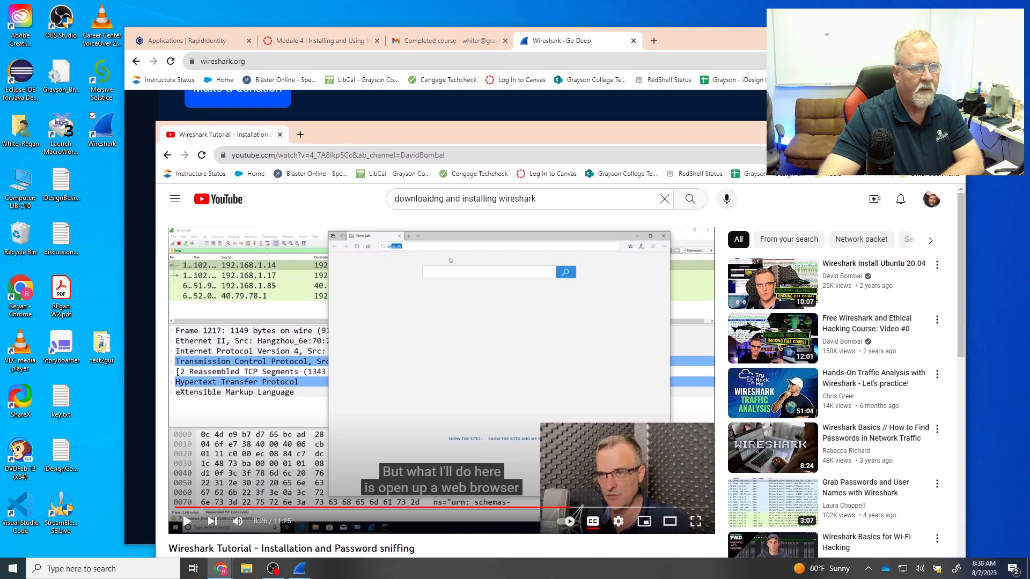
pyautogui.click(904, 129)
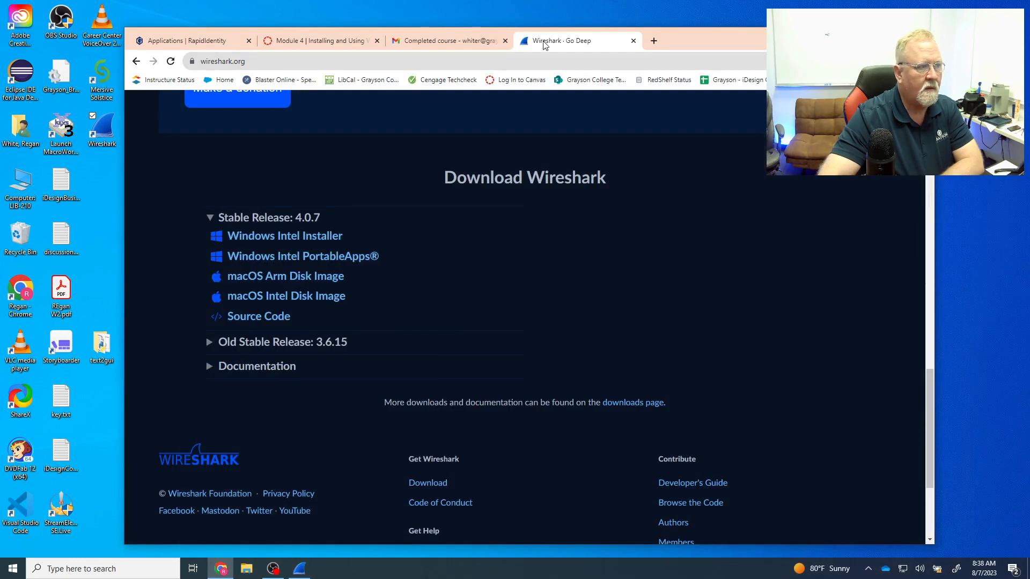
pyautogui.moveTo(669, 44); pyautogui.dragTo(887, 139)
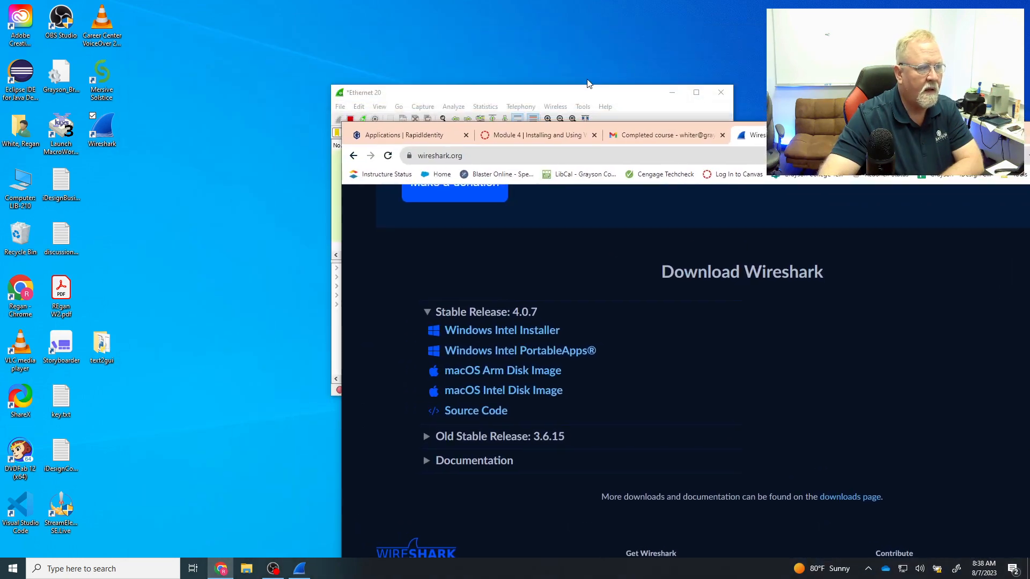
# Step: Arrange the Wireshark capture window beside the Chrome window and open a new browser tab
pyautogui.moveTo(602, 97); pyautogui.dragTo(293, 28)
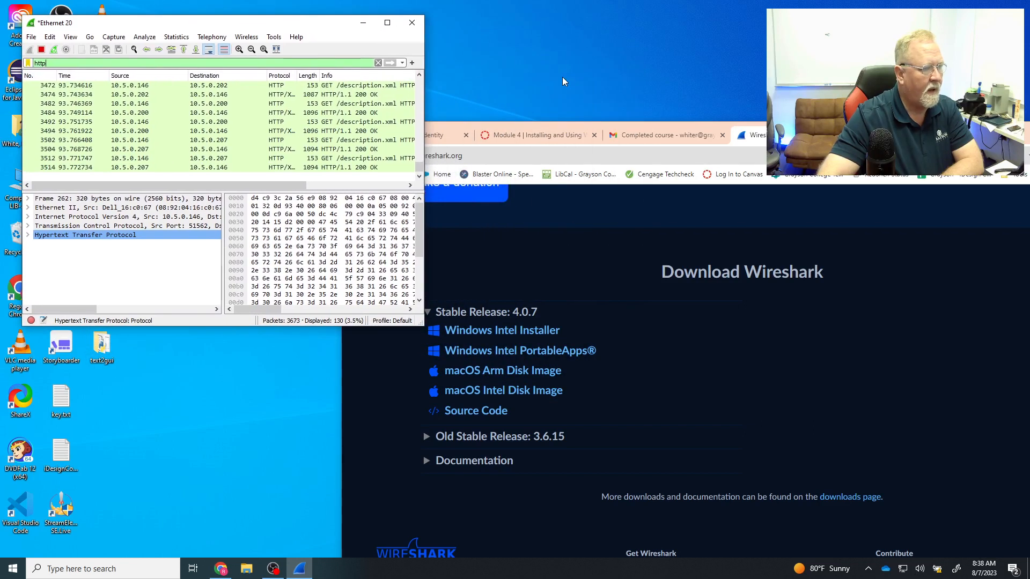
pyautogui.moveTo(885, 134)
pyautogui.mouseDown()
pyautogui.moveTo(852, 109)
pyautogui.moveTo(870, 121)
pyautogui.mouseUp()
pyautogui.hotkey('ctrl', 't')
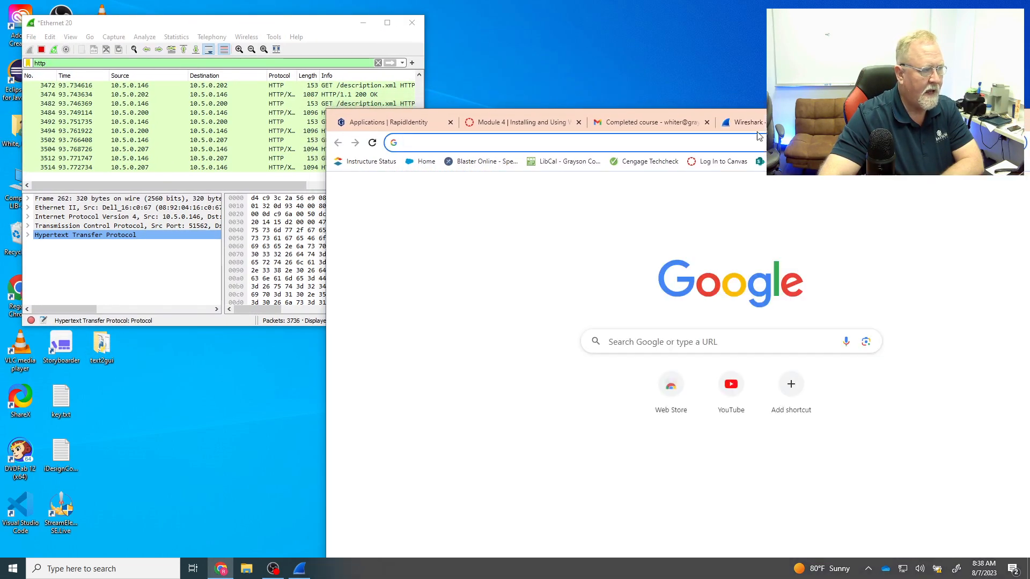
# Step: Load grayson.edu in the new browser tab to generate web traffic for the capture
pyautogui.click(445, 143)
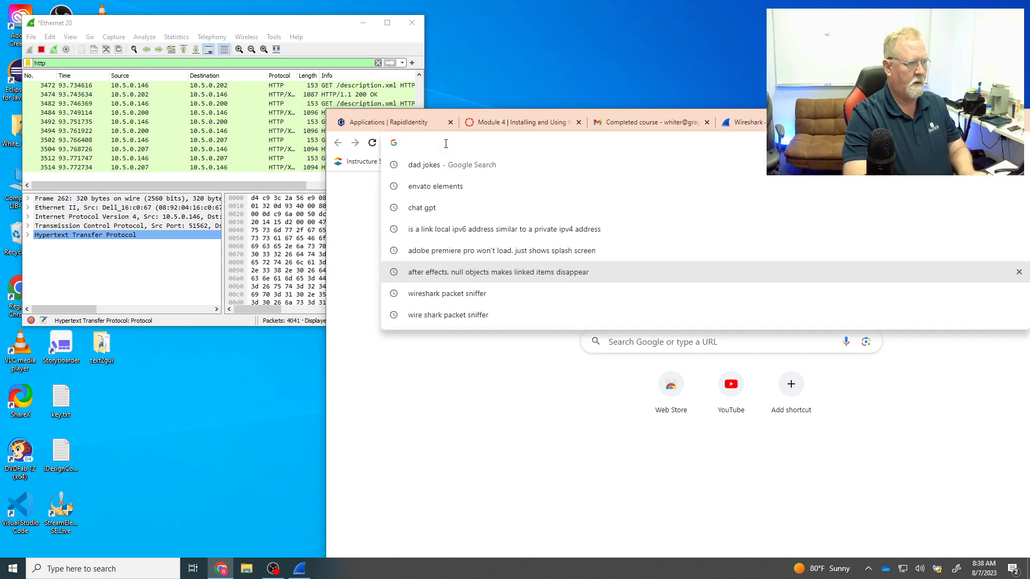
pyautogui.write('try')
pyautogui.press('BackSpace')
pyautogui.press('BackSpace')
pyautogui.press('BackSpace')
pyautogui.write('gry')
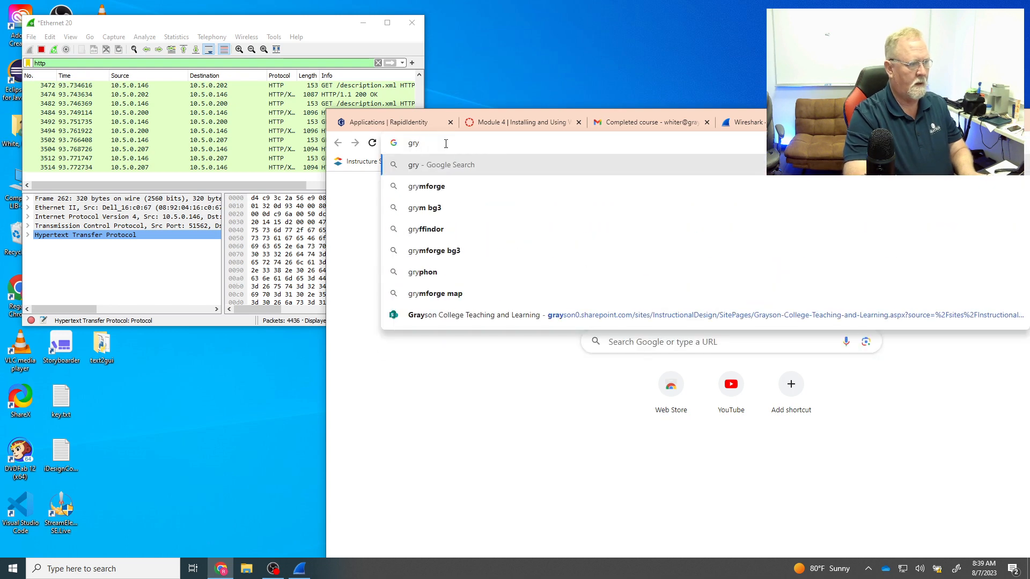
pyautogui.press('BackSpace')
pyautogui.write('aysone.')
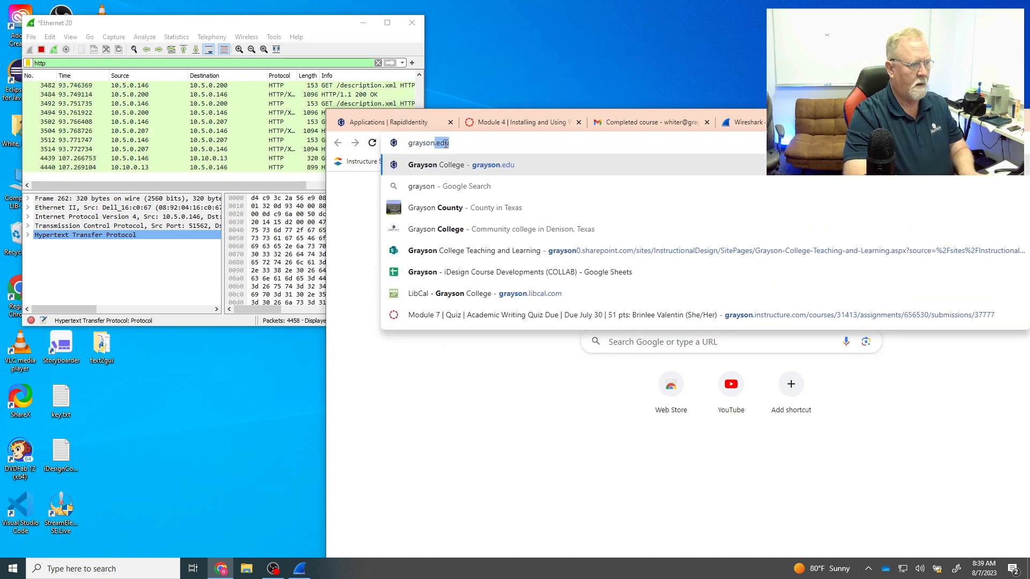
pyautogui.press('BackSpace')
pyautogui.press('BackSpace')
pyautogui.write('.edu')
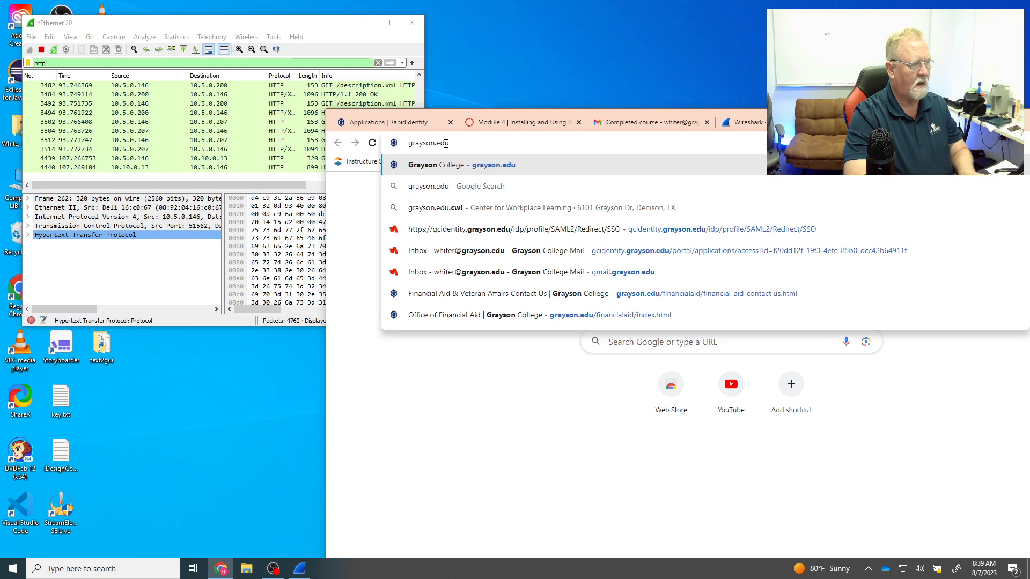
pyautogui.press('Return')
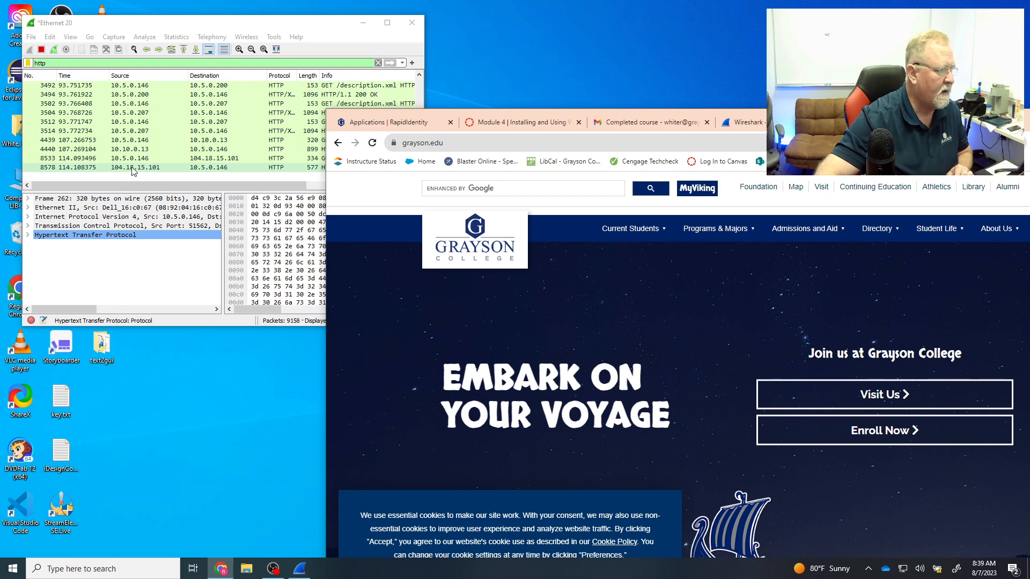
# Step: Switch to Wireshark and inspect the newest HTTP packets, including those from 104.18.15.101, 10.5.0.146 and 10.10.0.13
pyautogui.click(142, 23)
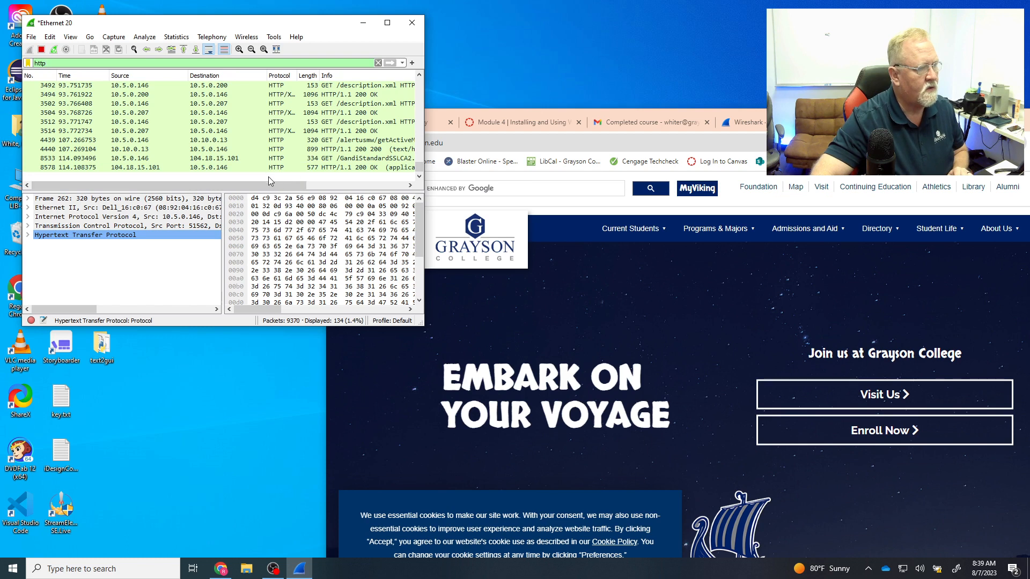
pyautogui.moveTo(271, 185); pyautogui.dragTo(315, 185)
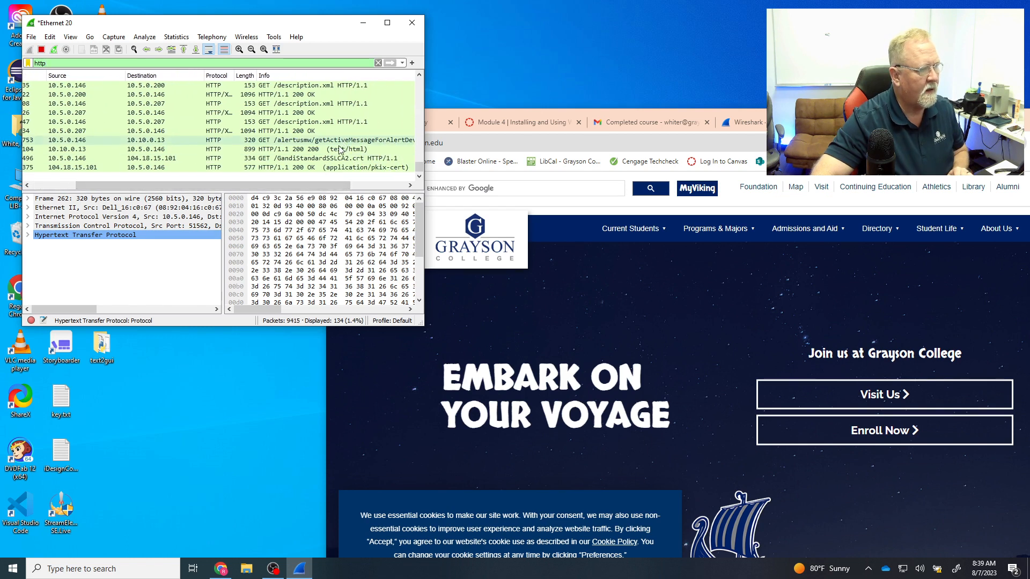
pyautogui.moveTo(237, 186); pyautogui.dragTo(127, 184)
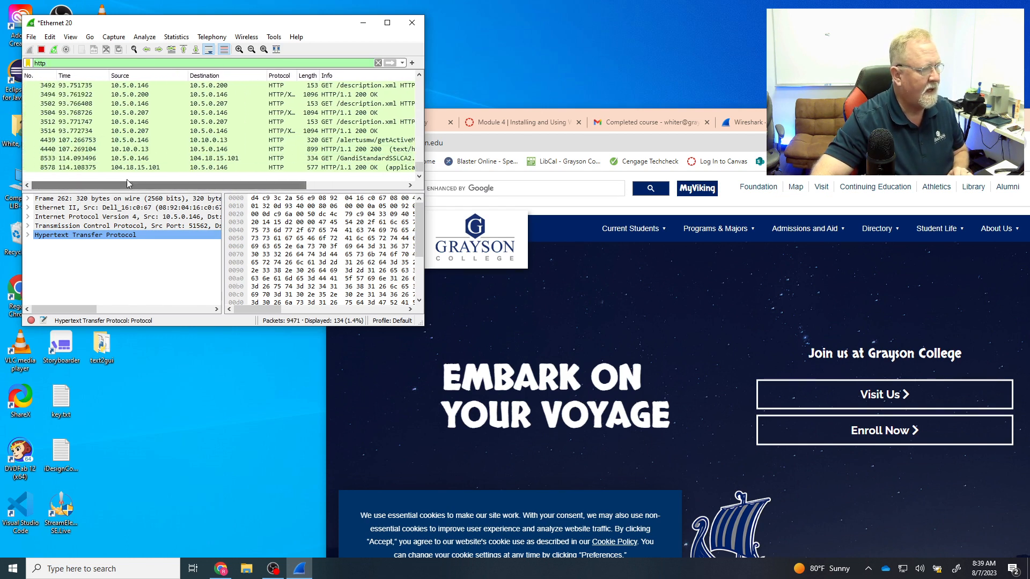
pyautogui.click(130, 151)
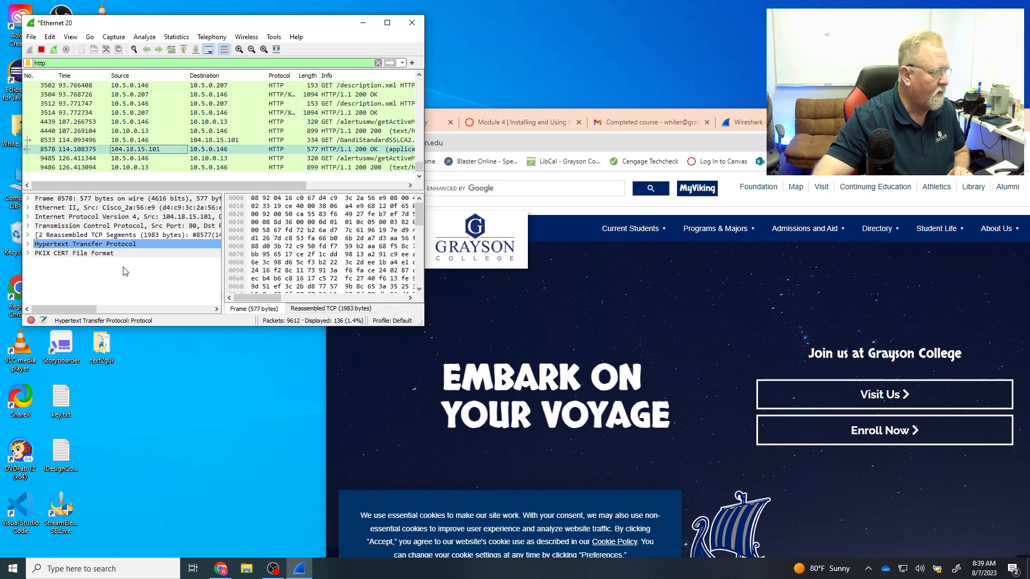
pyautogui.click(123, 159)
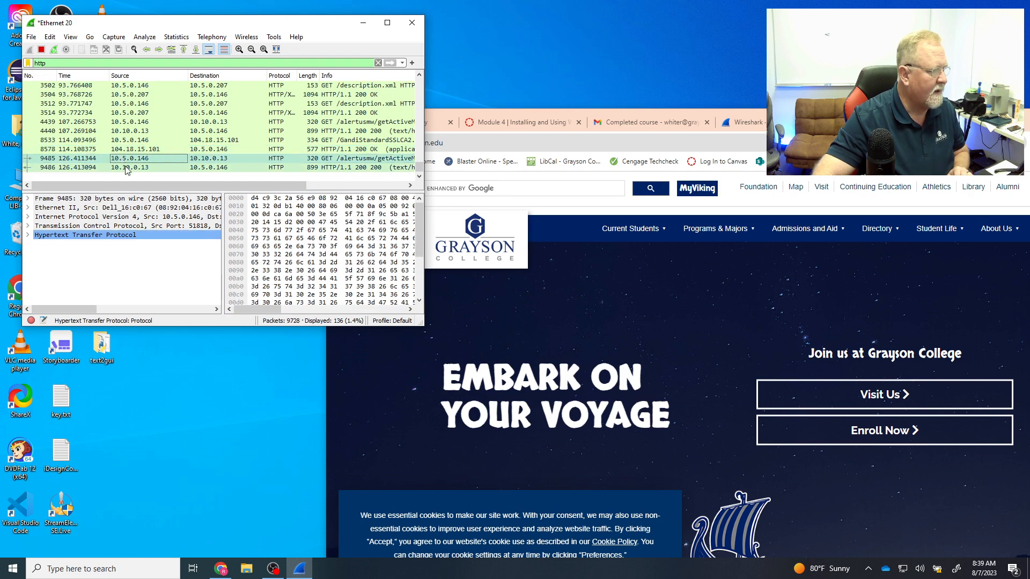
pyautogui.click(127, 167)
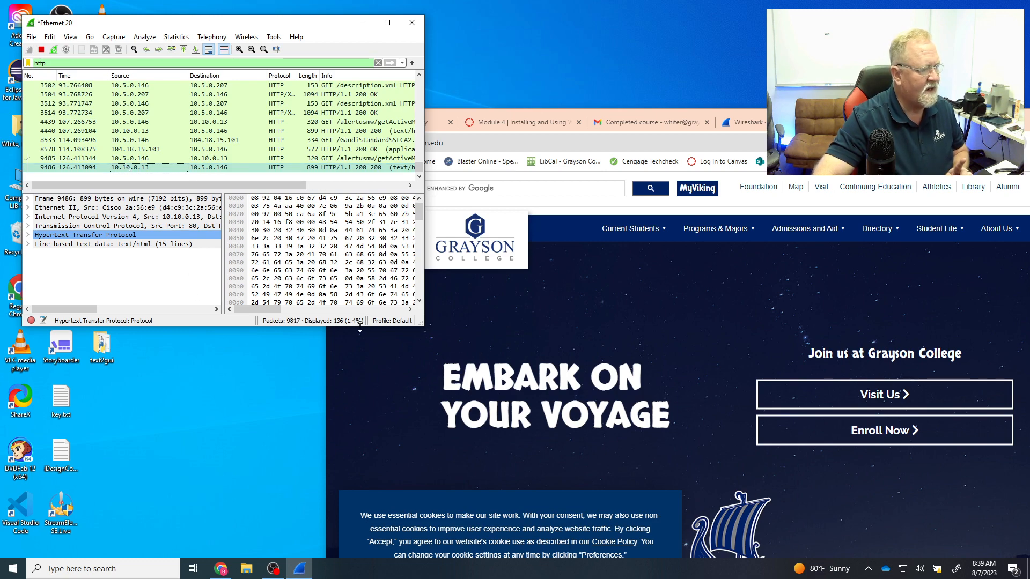
# Step: Make the capture window taller, examine the 10.10.0.13 response's byte dump, and select the latest HTTP/1.1 200 OK packet from 10.5.0.206
pyautogui.moveTo(360, 327); pyautogui.dragTo(360, 435)
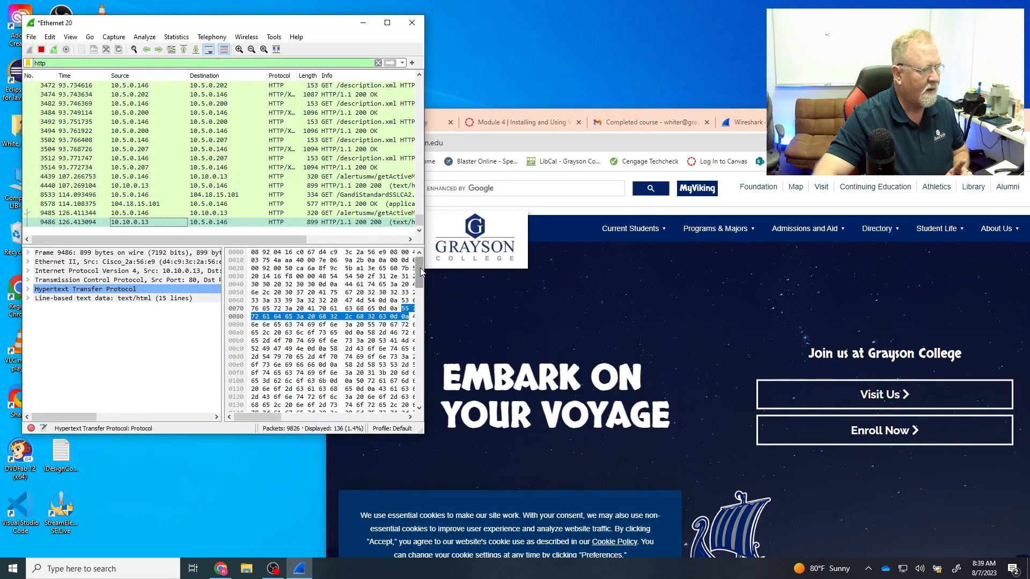
pyautogui.moveTo(421, 272); pyautogui.dragTo(422, 389)
pyautogui.click(281, 329)
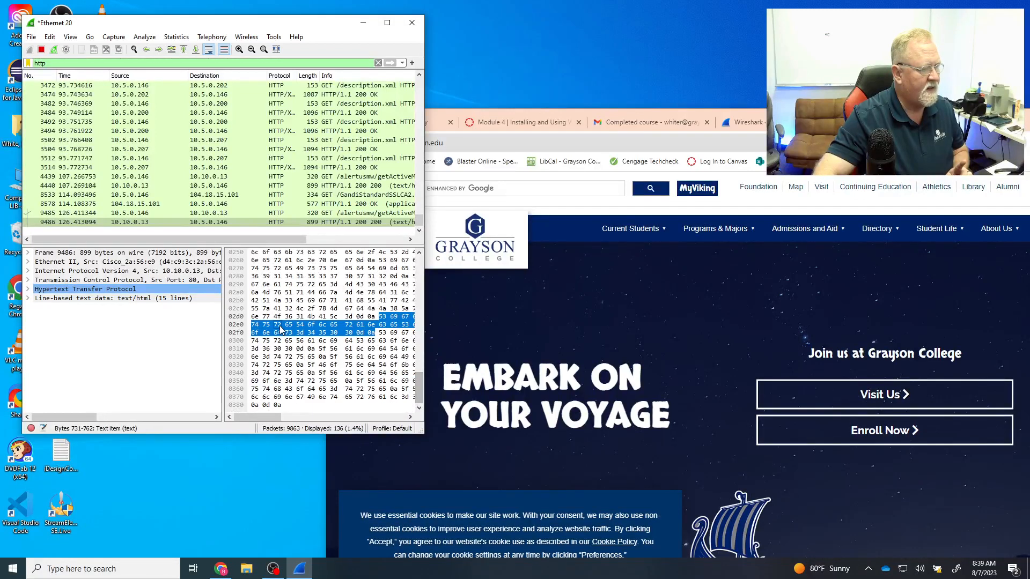
pyautogui.scroll(9, 281, 329)
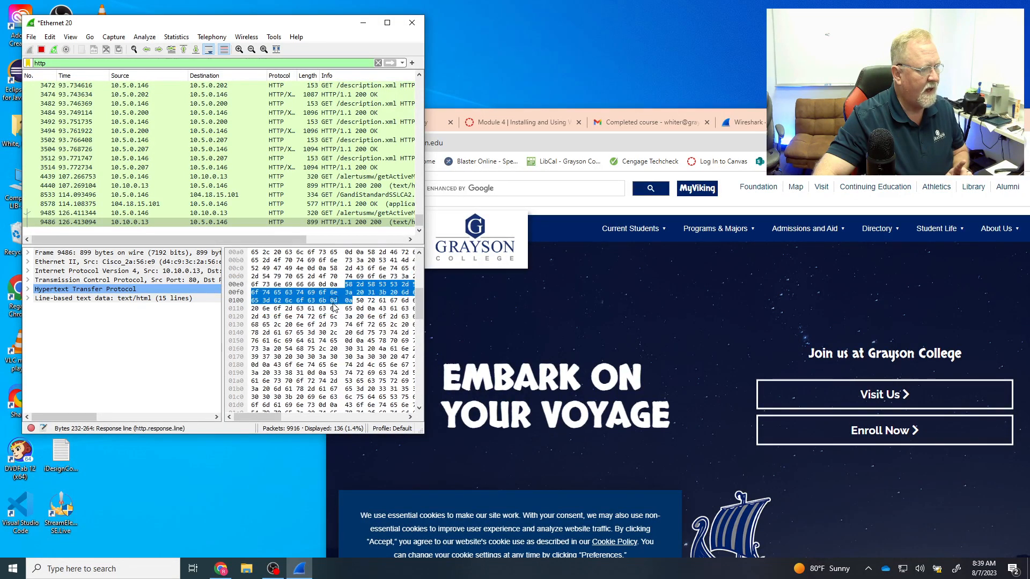
pyautogui.scroll(4, 329, 300)
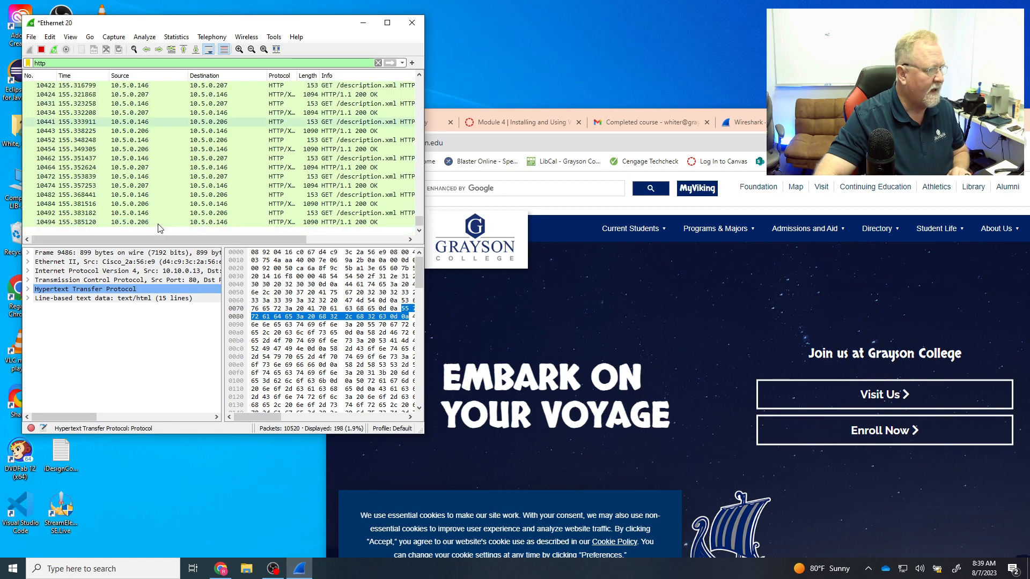
pyautogui.click(373, 222)
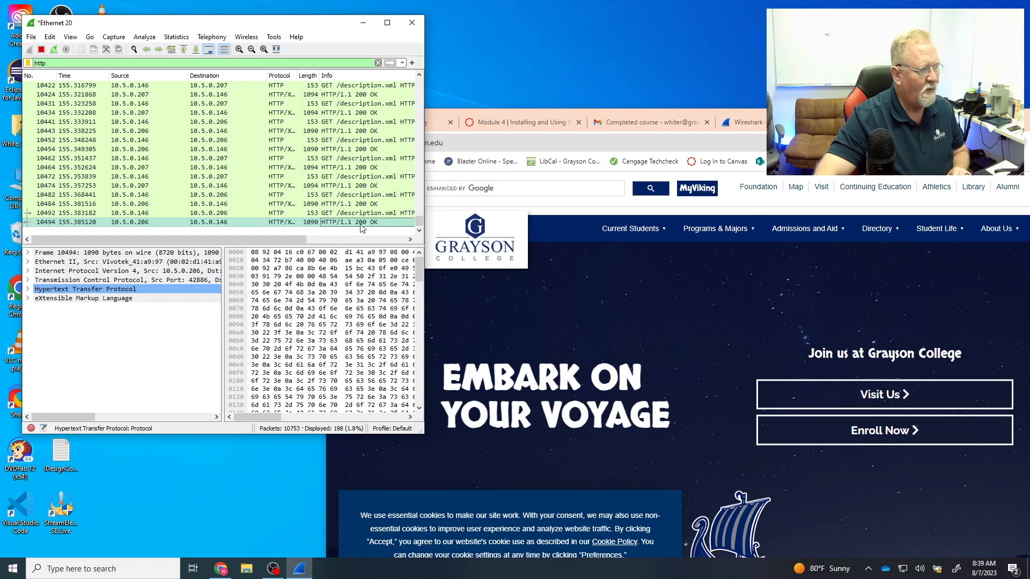
pyautogui.click(536, 201)
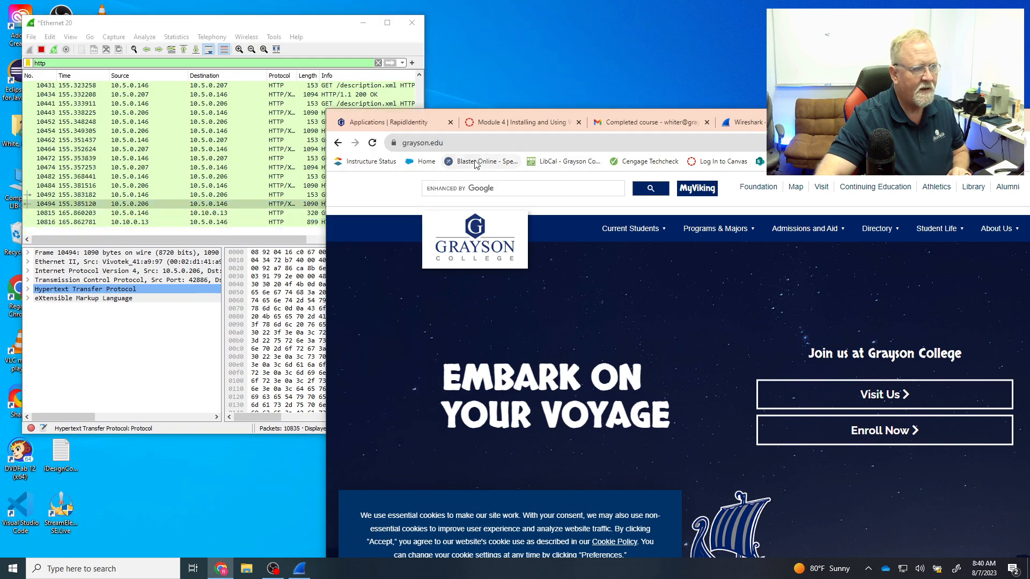
pyautogui.doubleClick(482, 143)
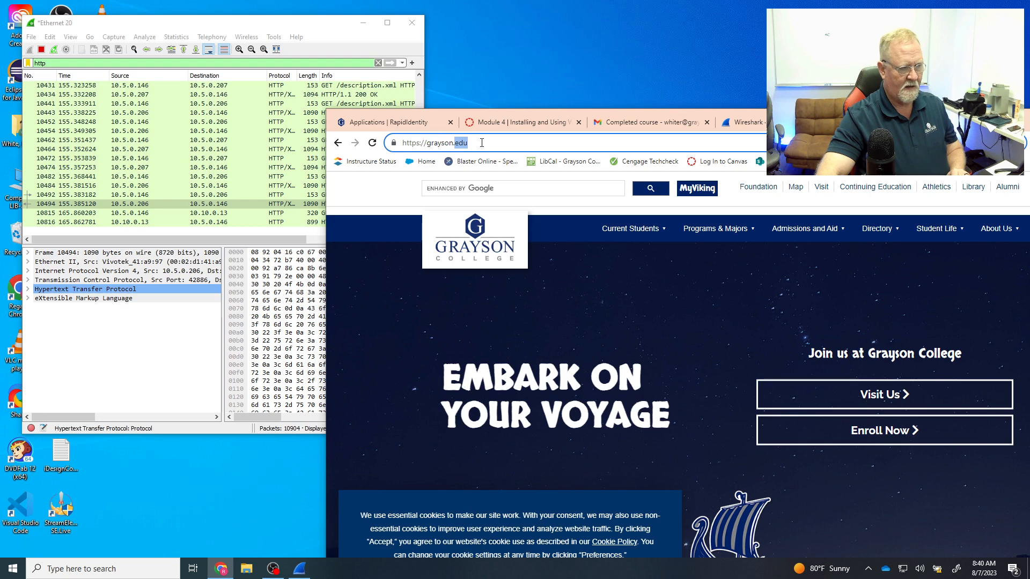
pyautogui.click(482, 143)
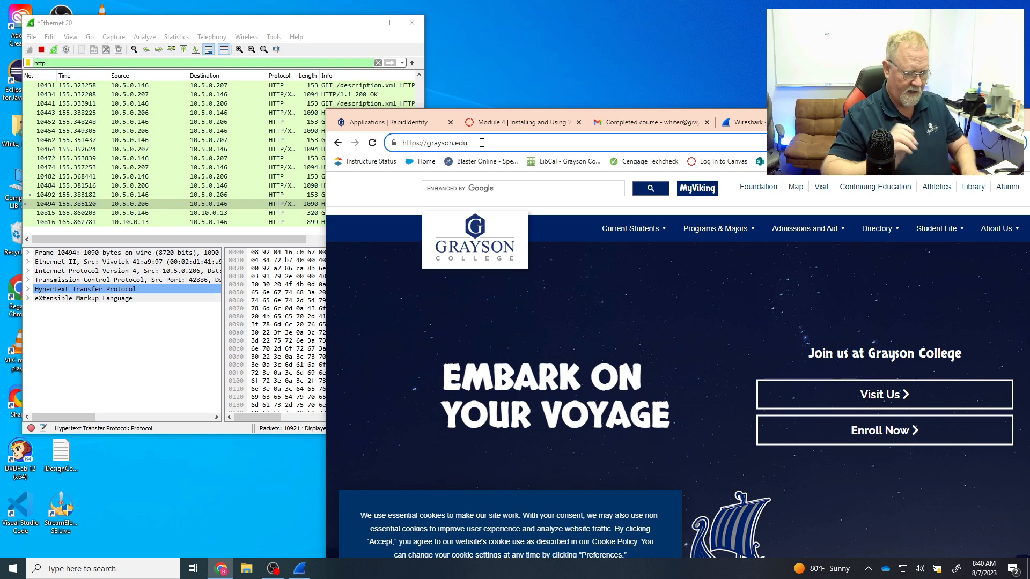
pyautogui.write('/')
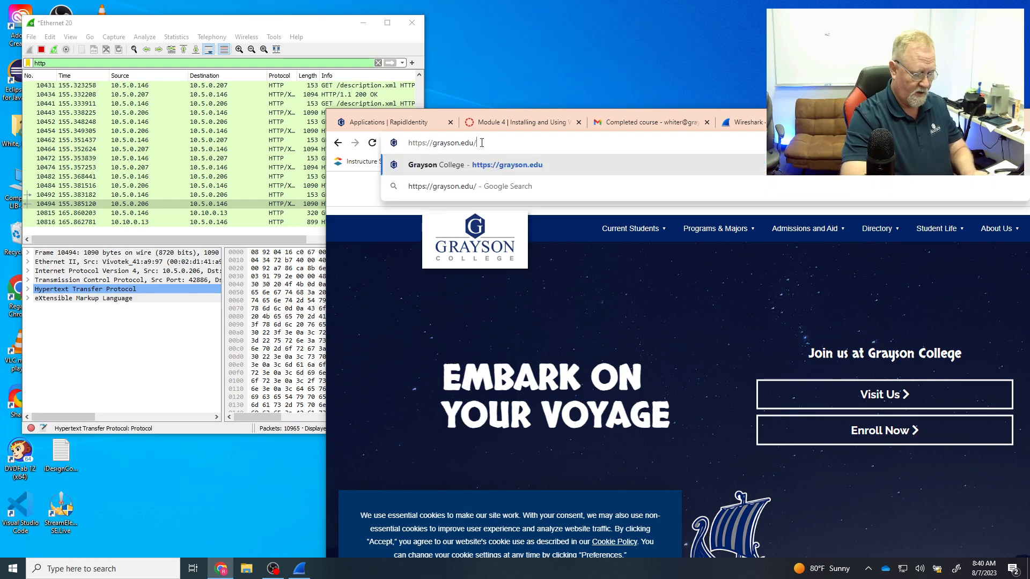
pyautogui.write('gred')
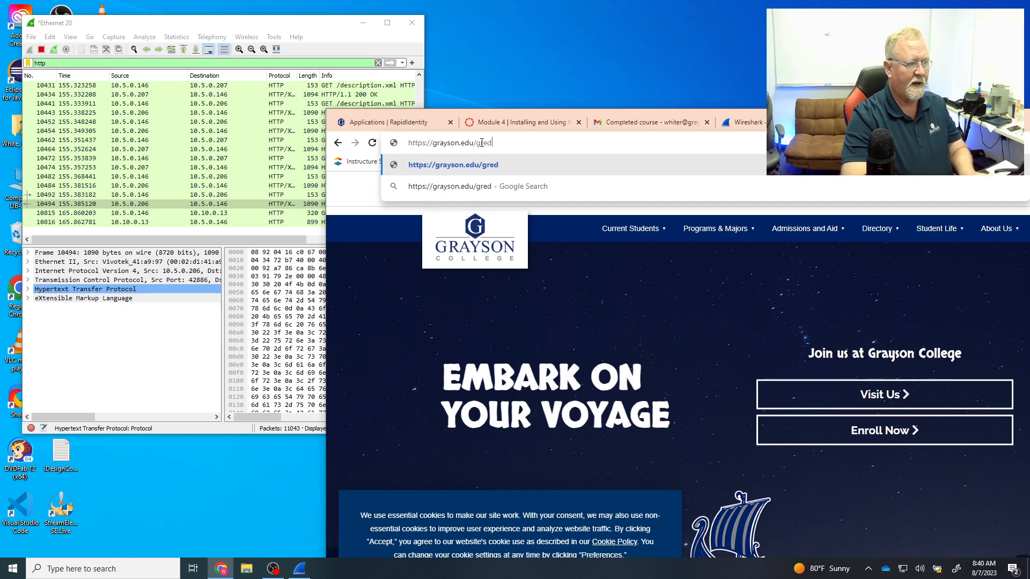
pyautogui.press('BackSpace')
pyautogui.press('BackSpace')
pyautogui.press('BackSpace')
pyautogui.press('BackSpace')
pyautogui.write('fre')
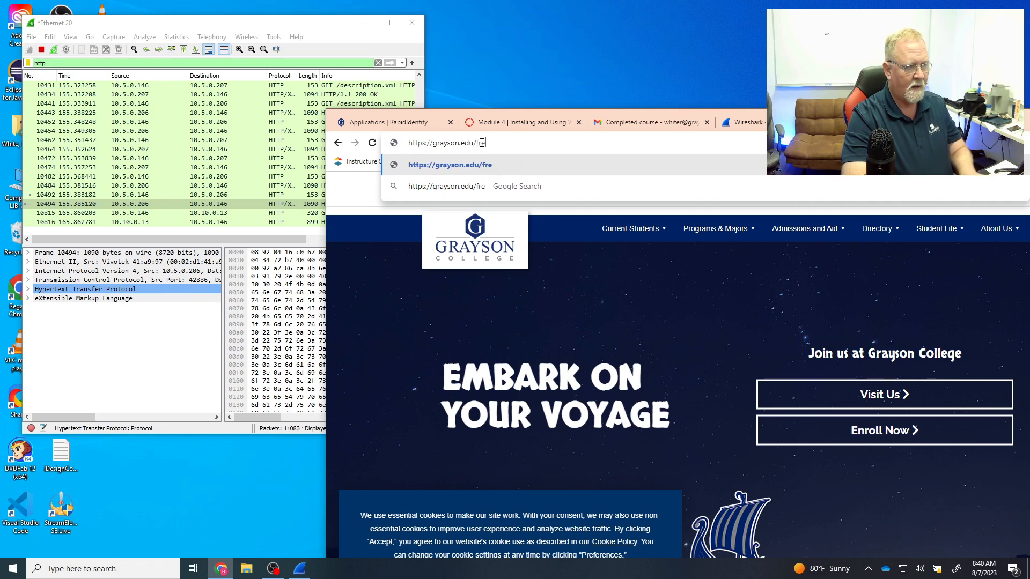
pyautogui.write('dhomepage')
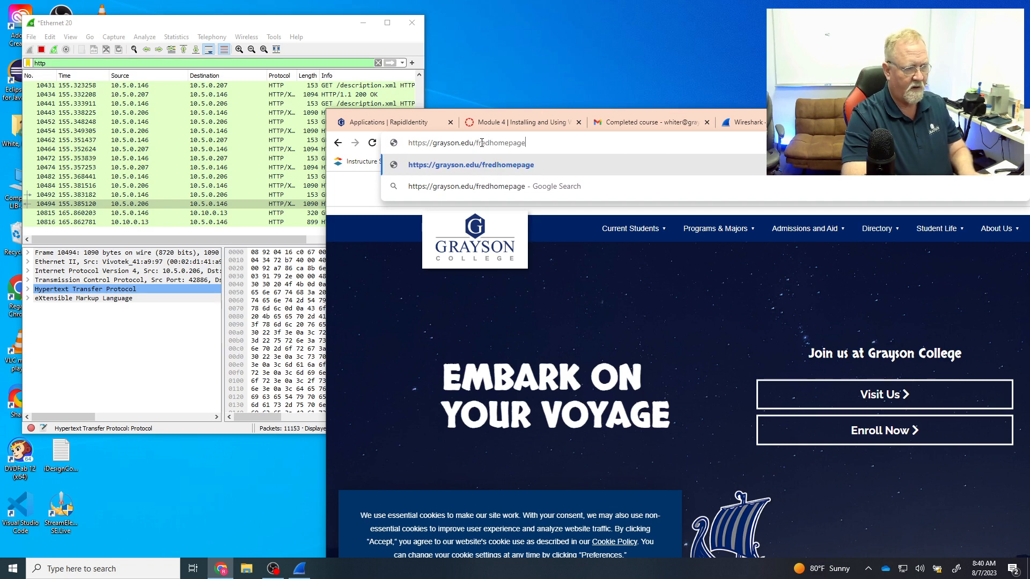
pyautogui.write('.htm')
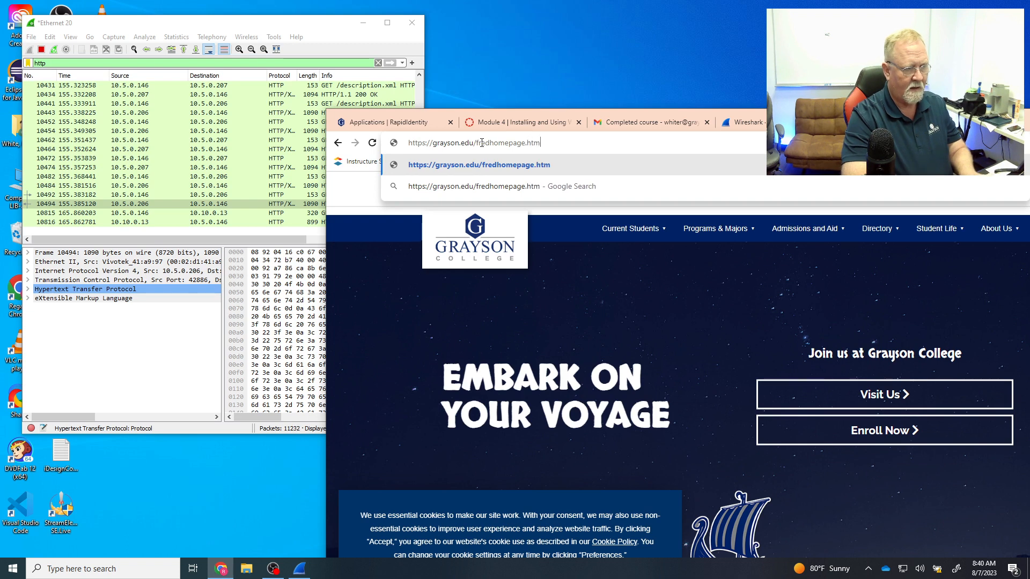
pyautogui.press('Return')
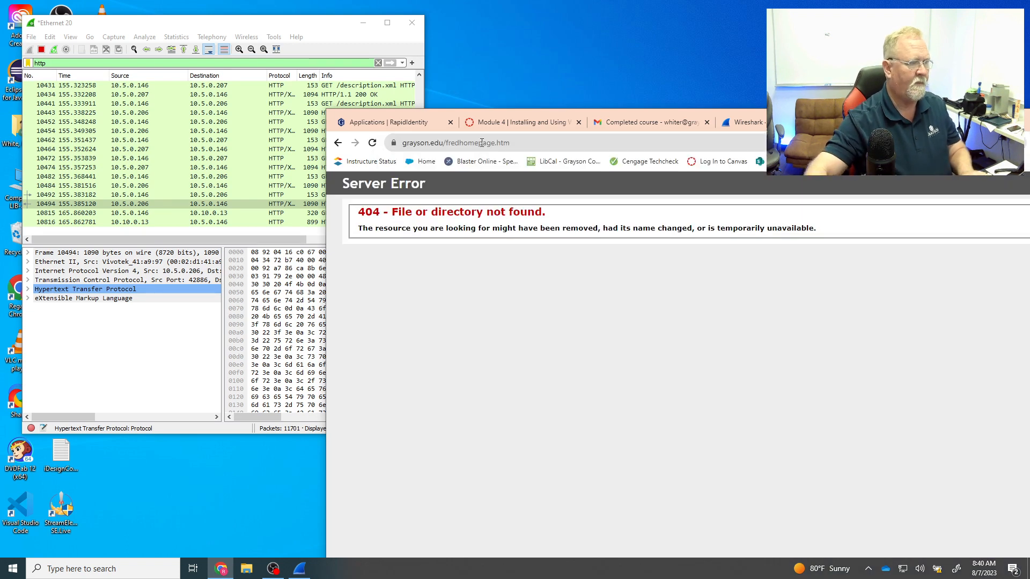
# Step: Return to Wireshark, check the latest HTTP responses, and widen the capture window to inspect the newest GET /alertusmw request
pyautogui.click(252, 25)
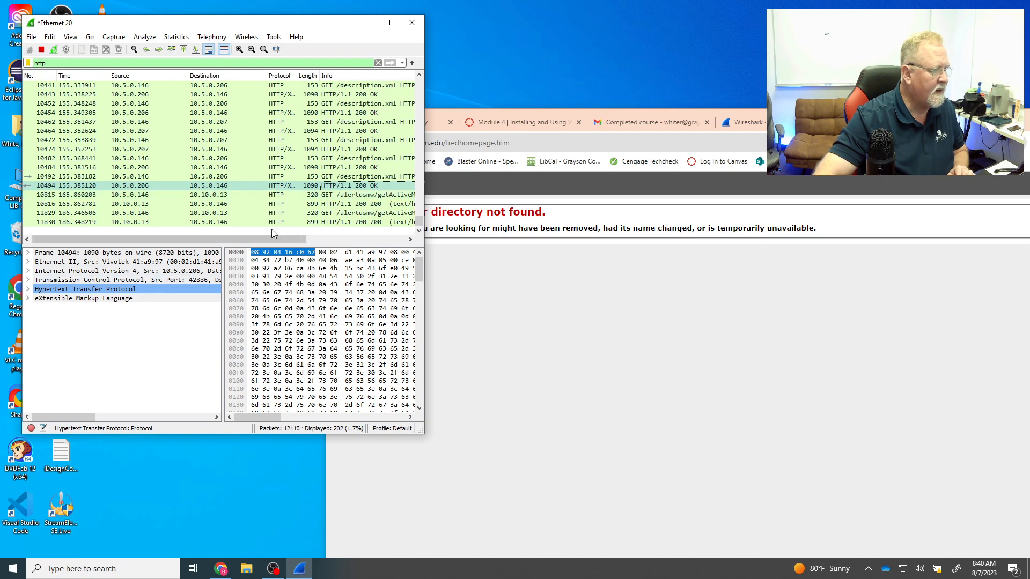
pyautogui.click(315, 223)
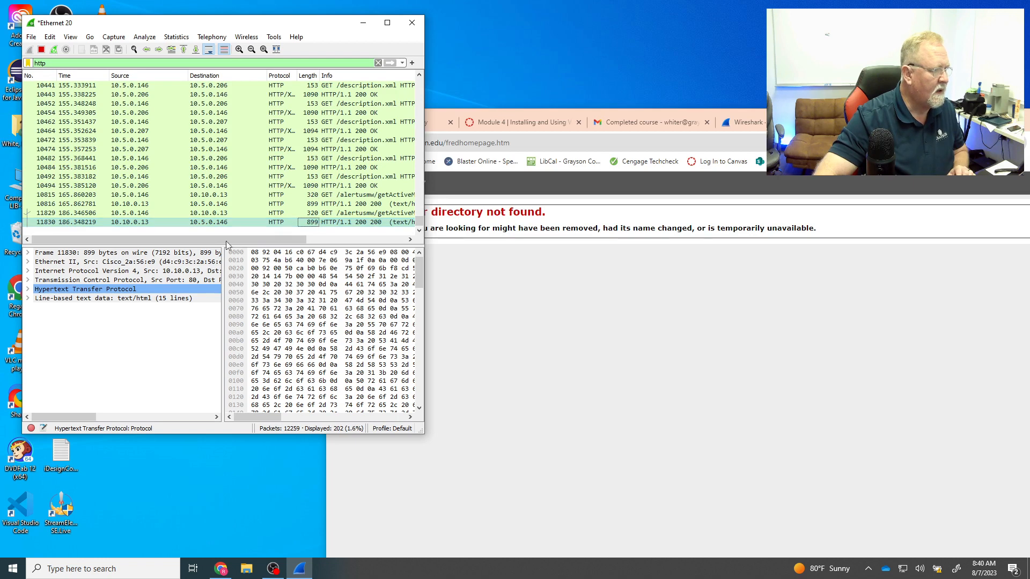
pyautogui.scroll(3, 341, 185)
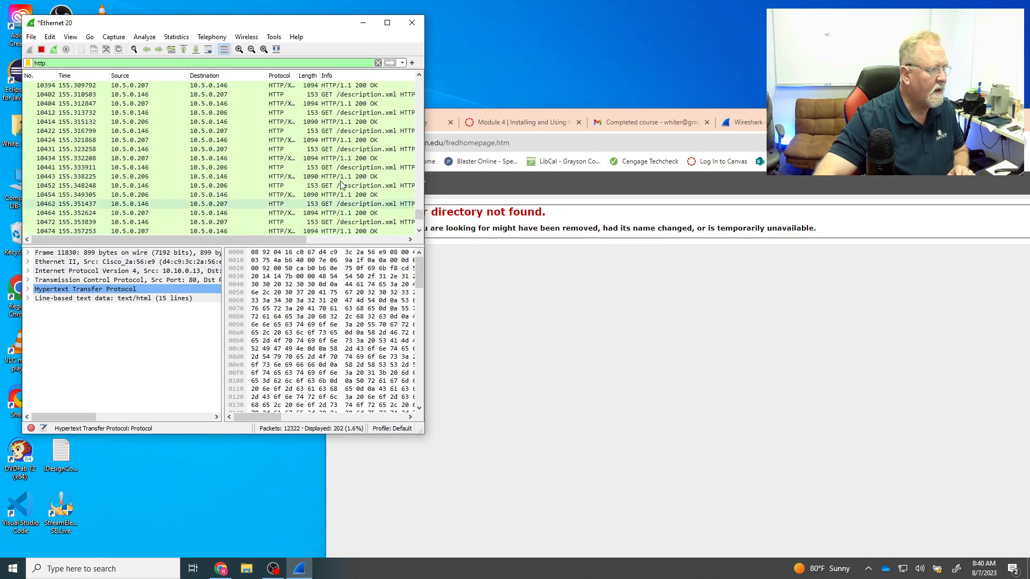
pyautogui.scroll(-4, 342, 186)
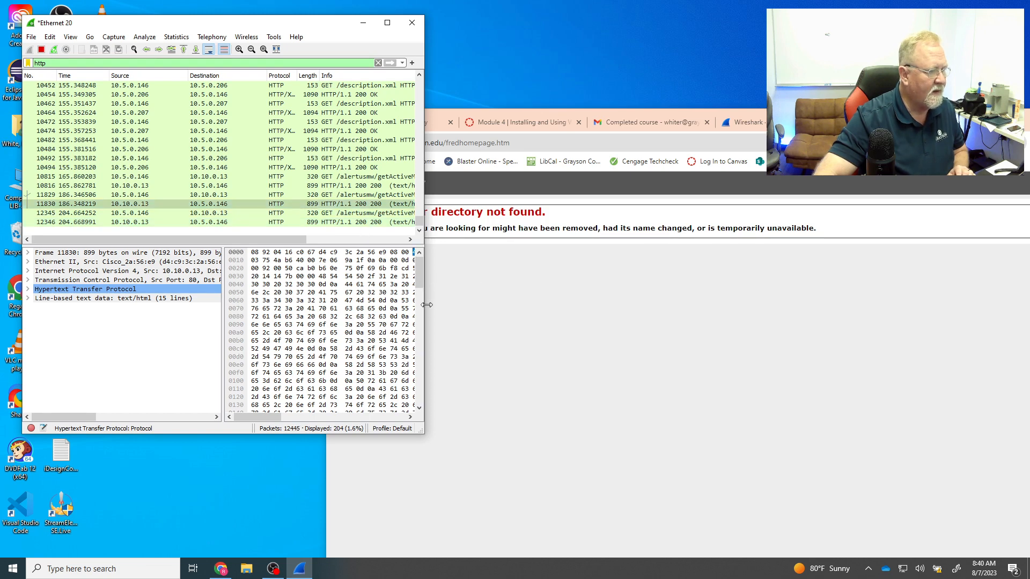
pyautogui.moveTo(429, 303); pyautogui.dragTo(478, 303)
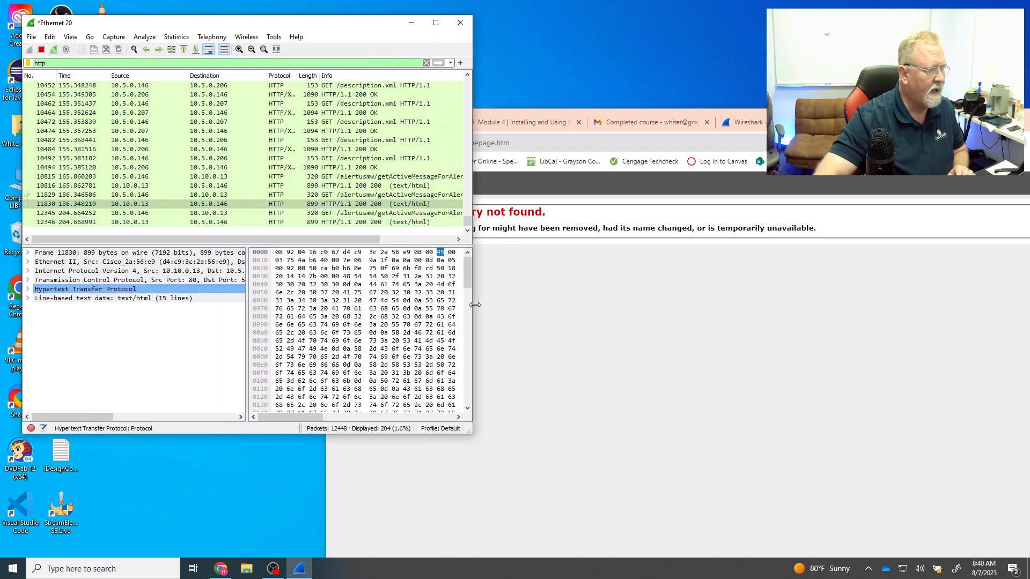
pyautogui.click(397, 214)
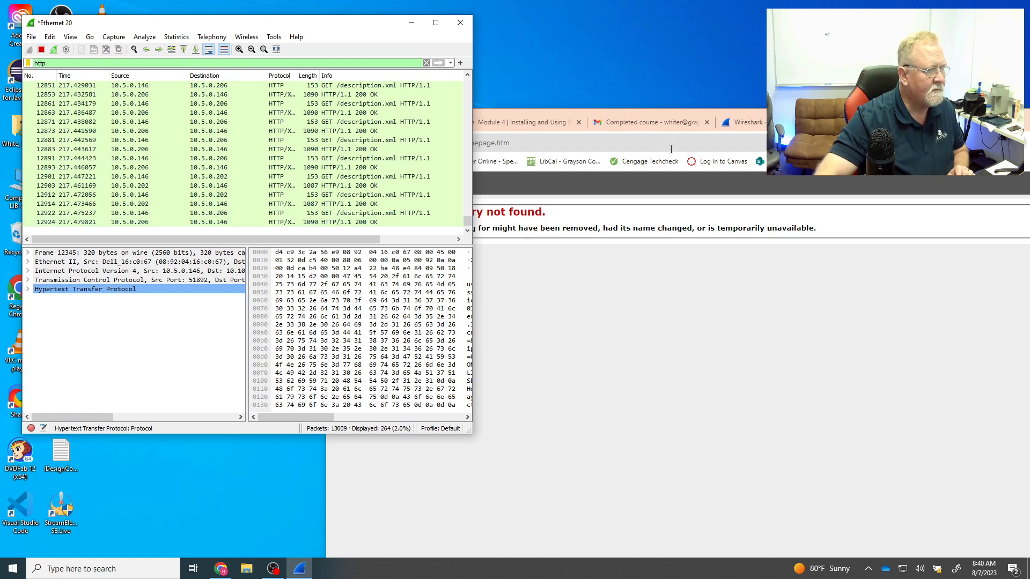
# Step: Reload the fredhomepage.htm page in Chrome and look through Wireshark's HTTP packet list for its response
pyautogui.click(828, 126)
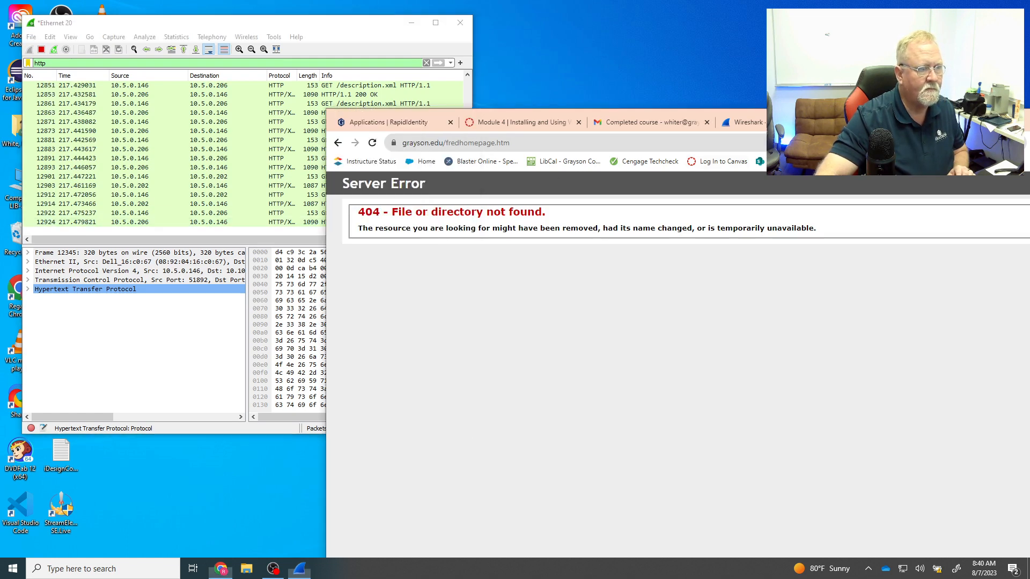
pyautogui.click(370, 144)
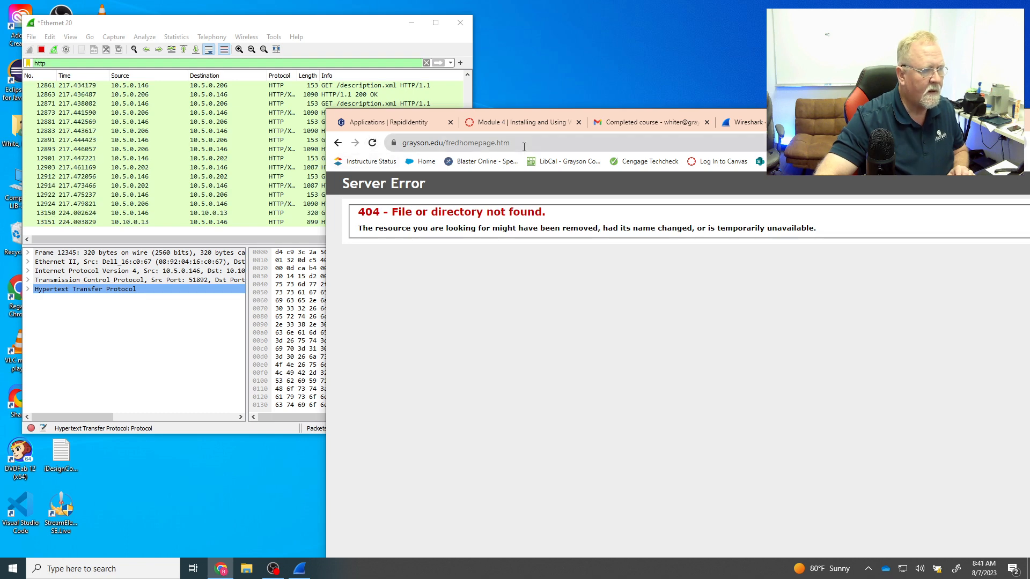
pyautogui.click(337, 19)
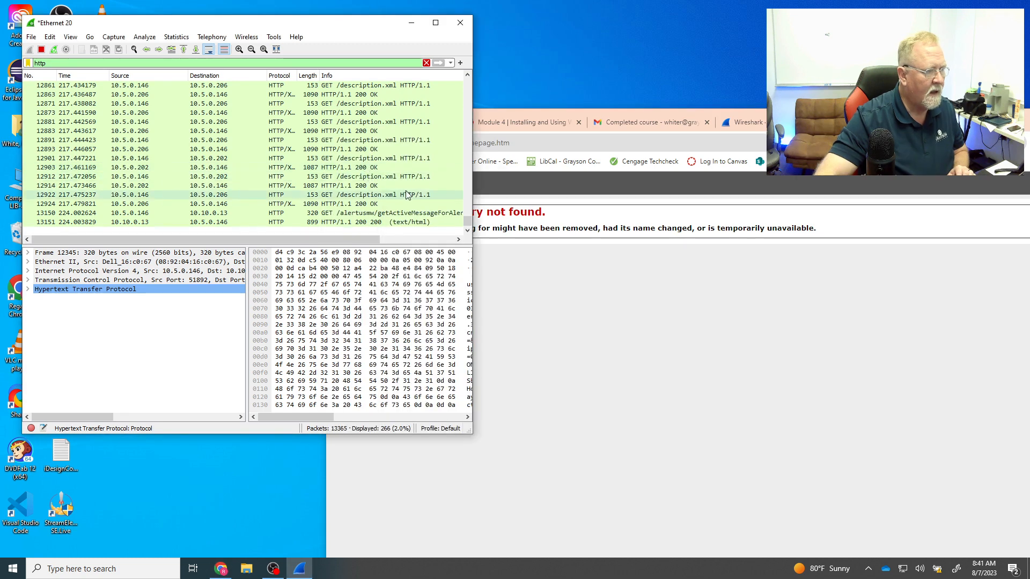
pyautogui.scroll(15, 423, 195)
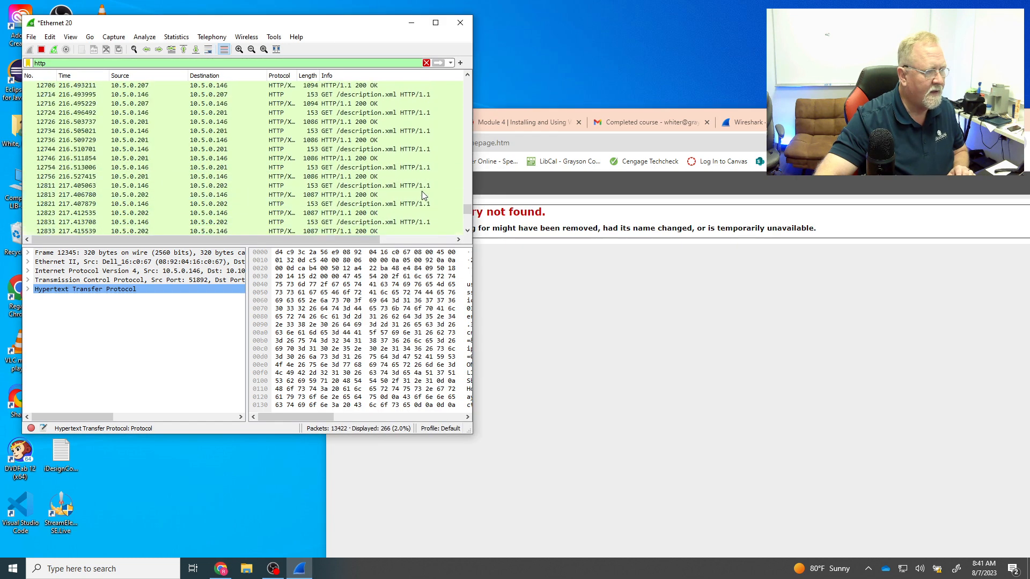
pyautogui.scroll(-15, 420, 193)
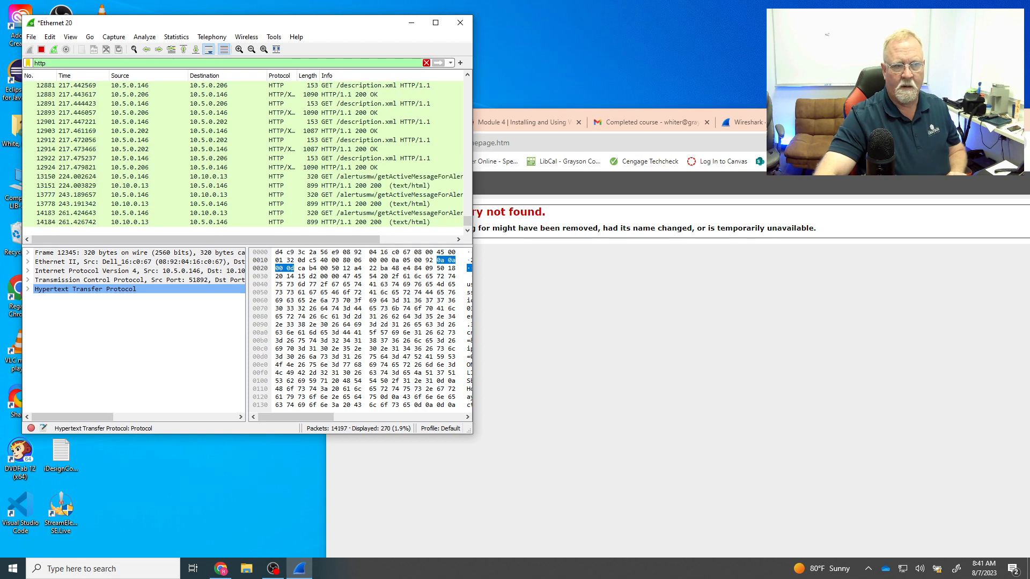
# Step: Switch to Chrome and reposition its window so that all of its tabs can be reached
pyautogui.moveTo(1000, 117); pyautogui.dragTo(699, 114)
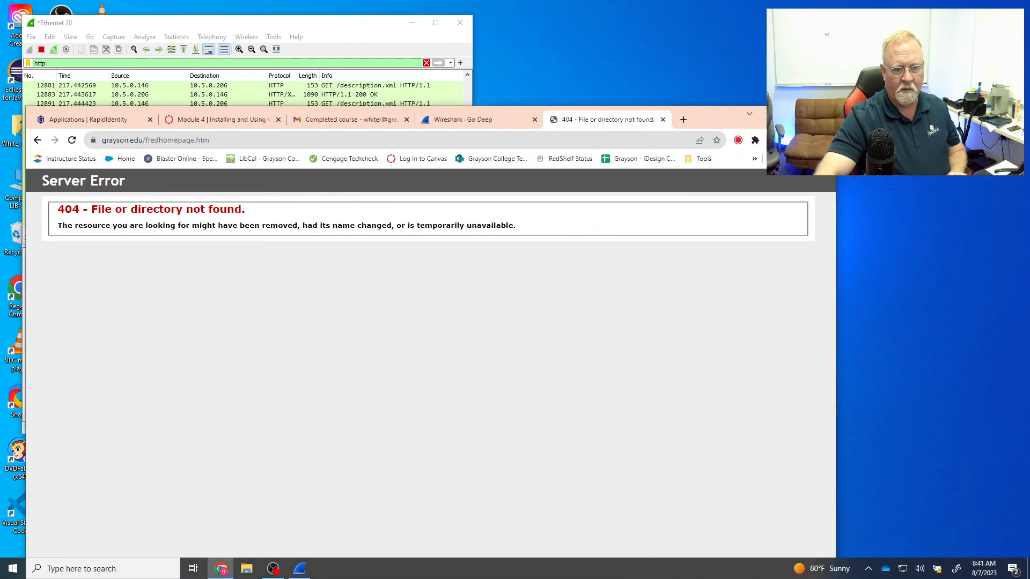